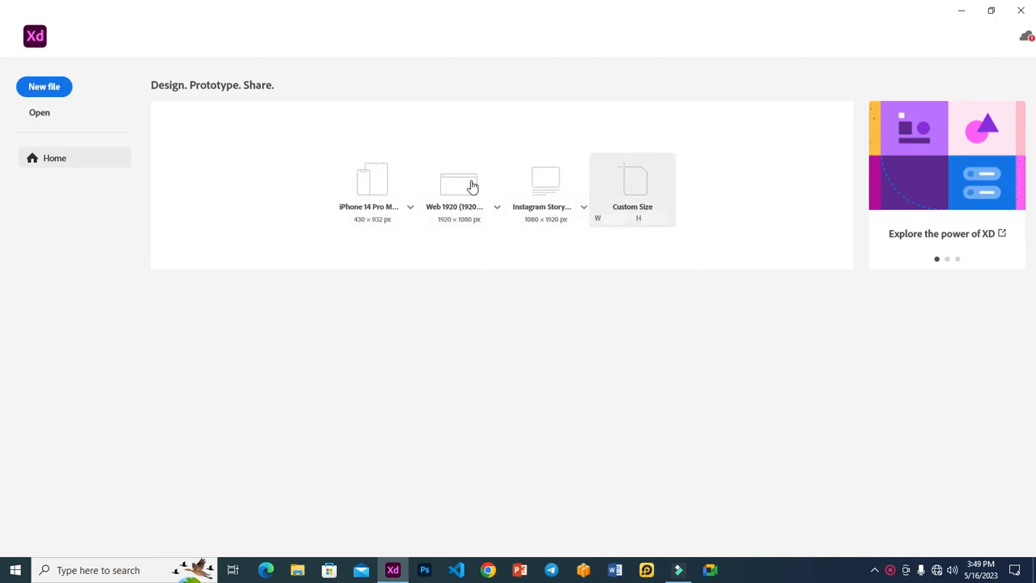
Step: Create a new document with a custom artboard size of 1080 × 1080
left_click(611, 219)
type("1080")
left_click(614, 218)
left_click(645, 219)
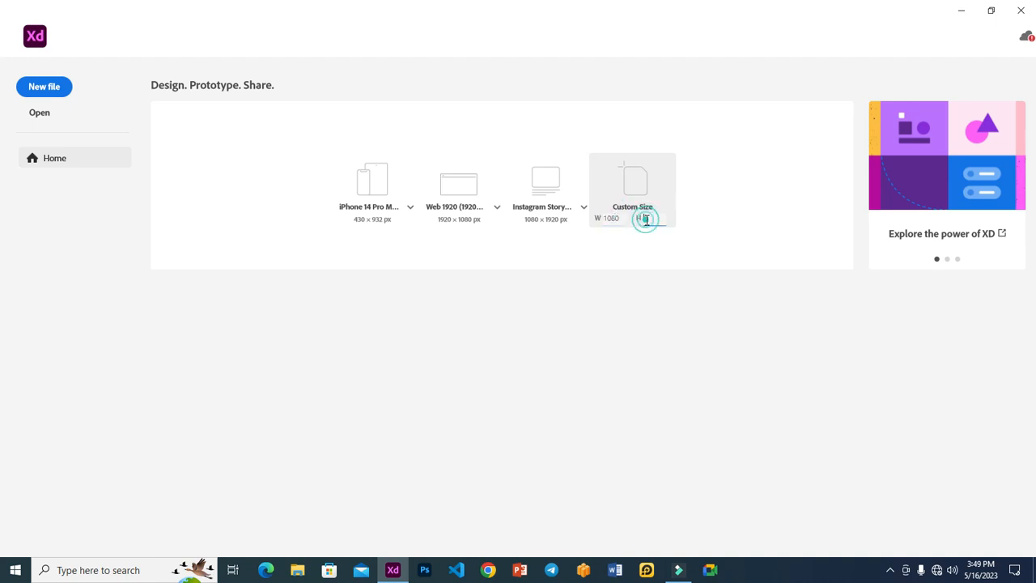
type("1080")
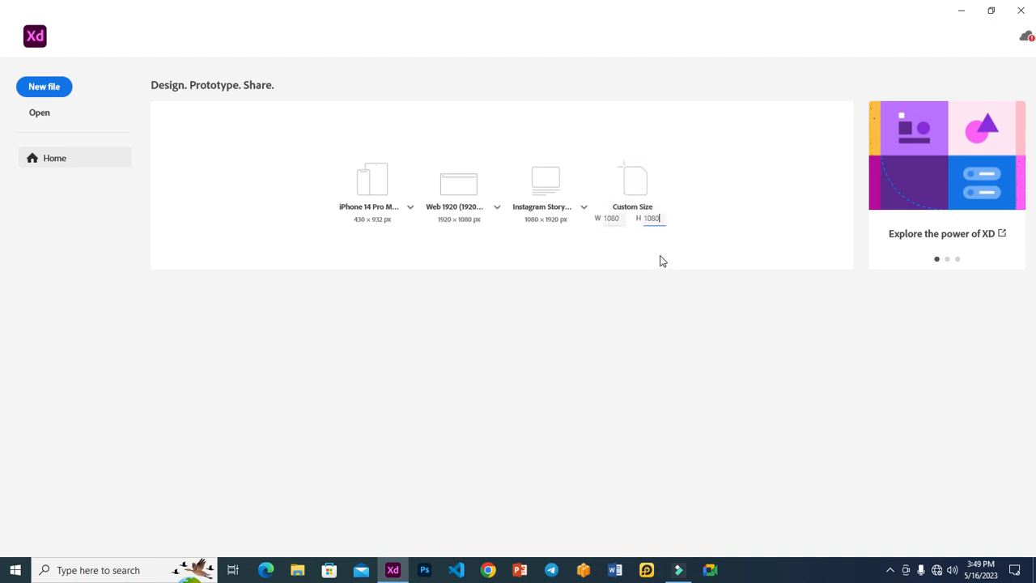
left_click(636, 185)
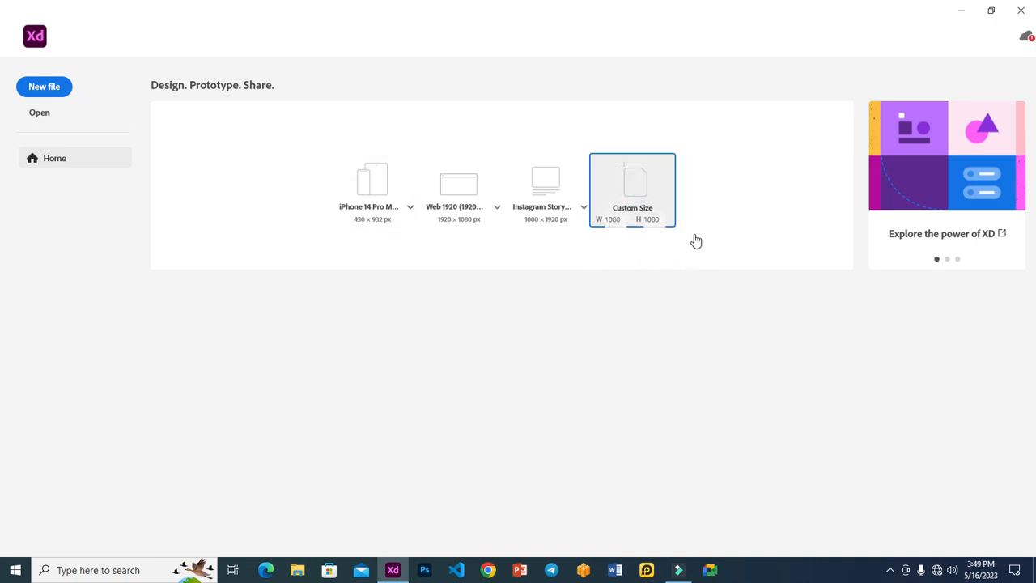
left_click(639, 193)
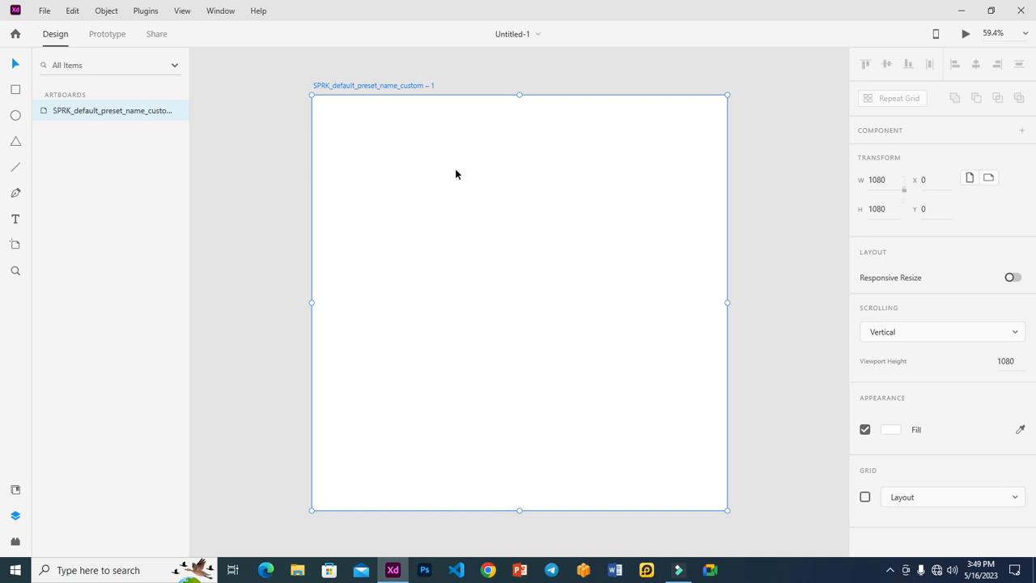
Step: Rename the artboard as custom and deselect it
double_click(382, 86)
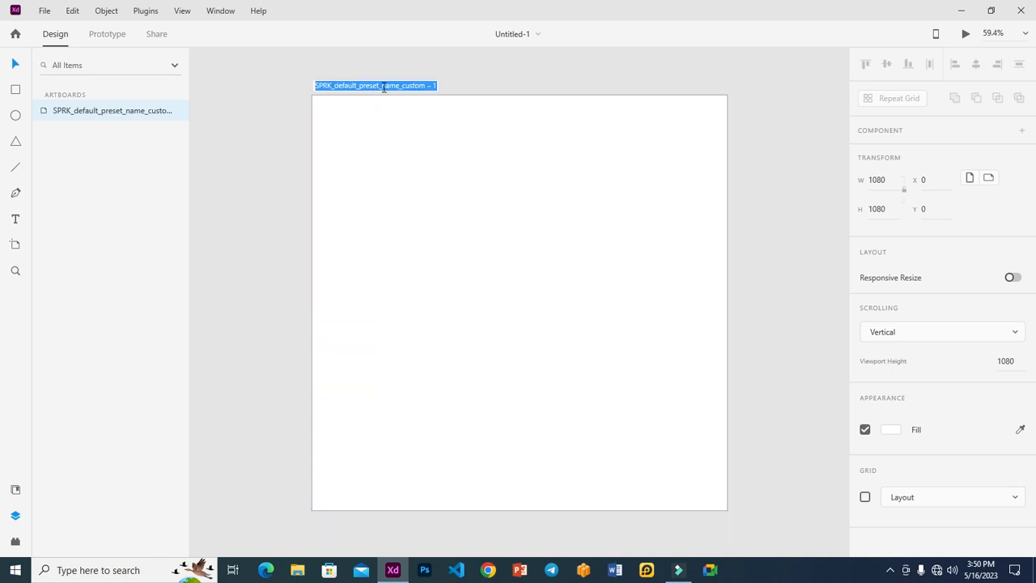
type("custome")
key("BackSpace")
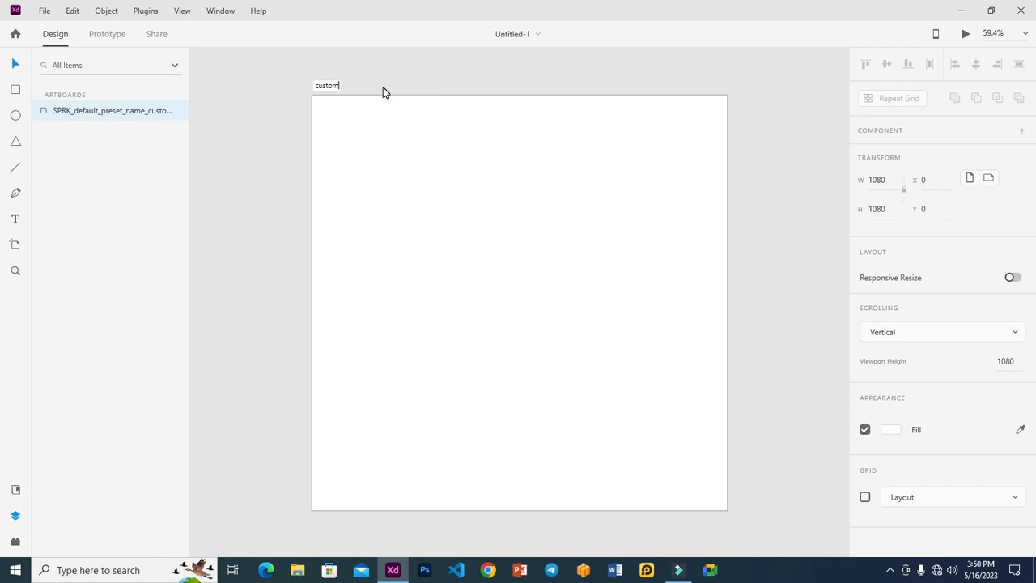
key("Return")
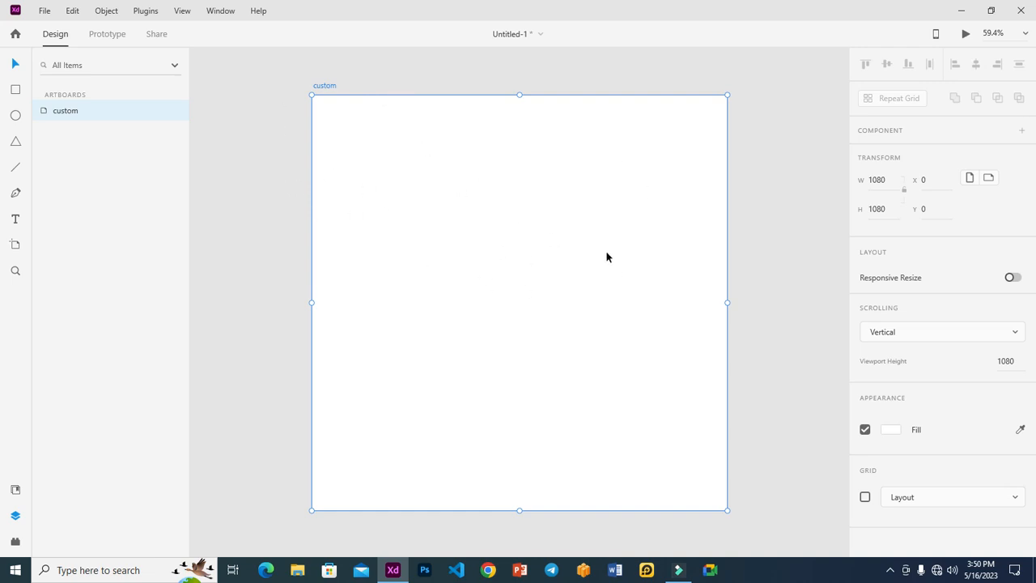
left_click(766, 138)
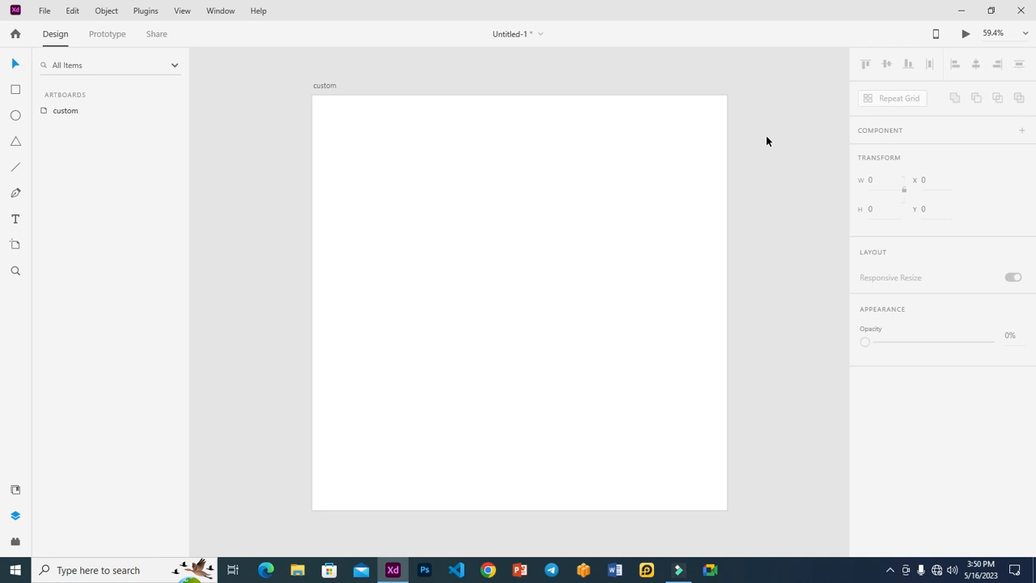
left_click(12, 91)
left_click(14, 118)
left_click(15, 143)
left_click(15, 144)
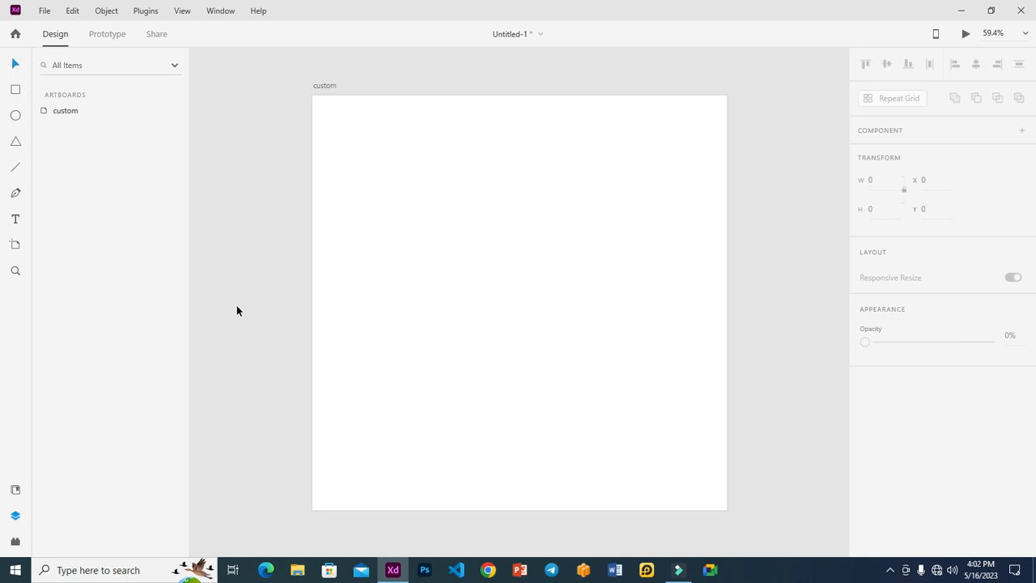
Step: Draw a wide rectangle about 718 × 263 in the upper part of the custom artboard
left_click(14, 93)
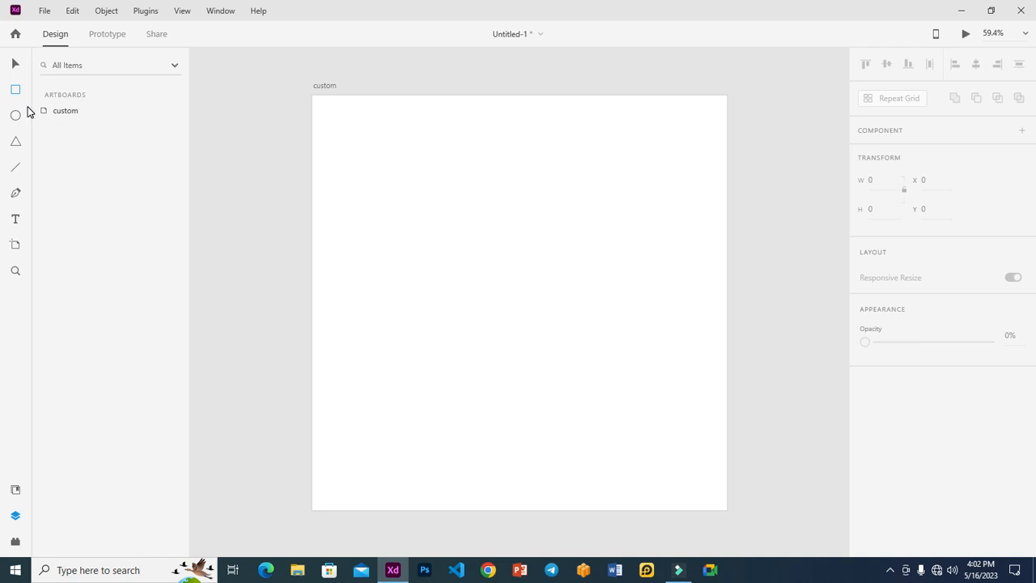
left_click(16, 63)
left_click(14, 90)
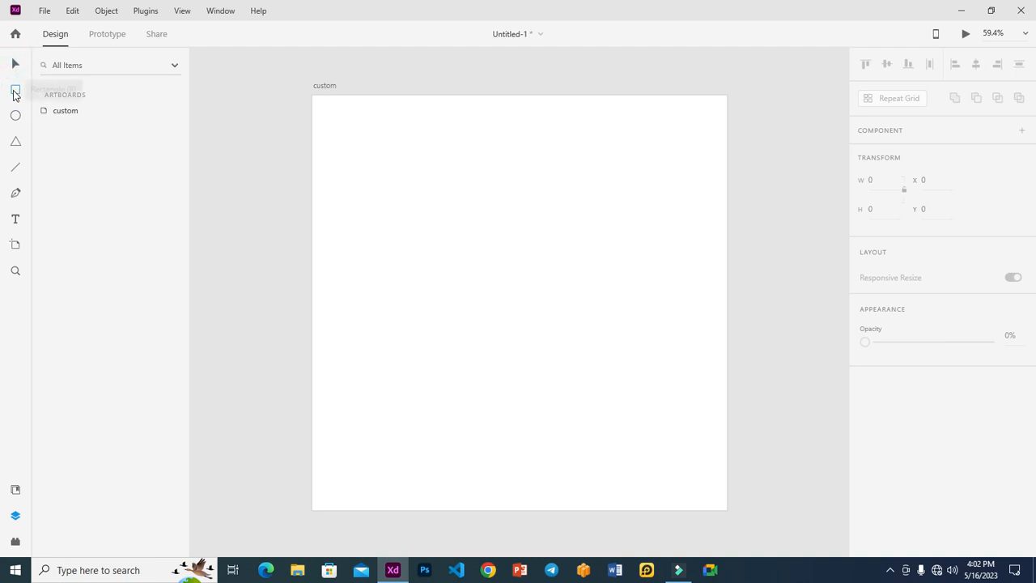
left_click(16, 92)
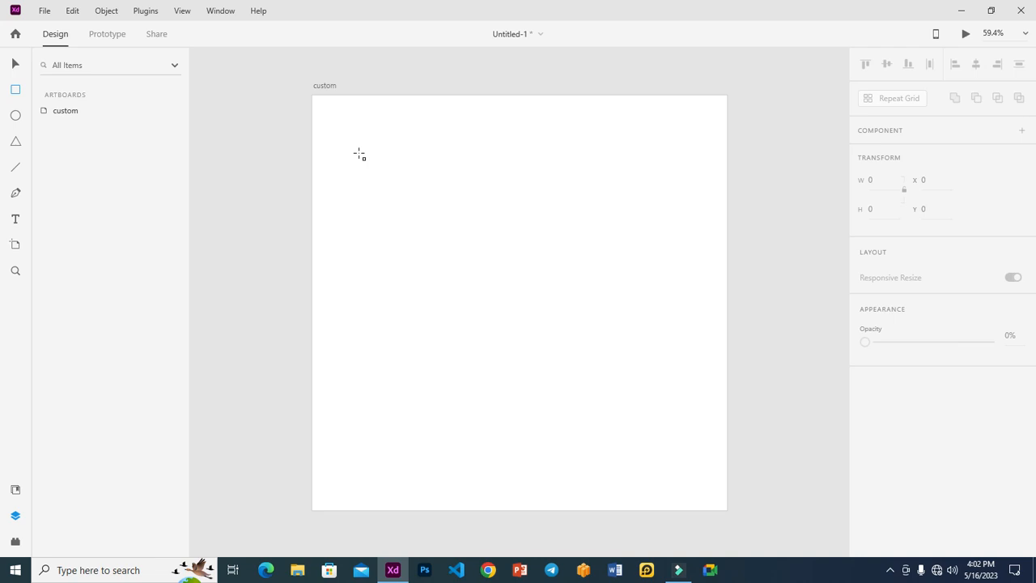
mouse_move(349, 141)
left_mouse_down()
mouse_move(391, 203)
mouse_move(477, 267)
mouse_move(534, 291)
mouse_move(620, 289)
mouse_move(627, 272)
mouse_move(613, 268)
left_mouse_up()
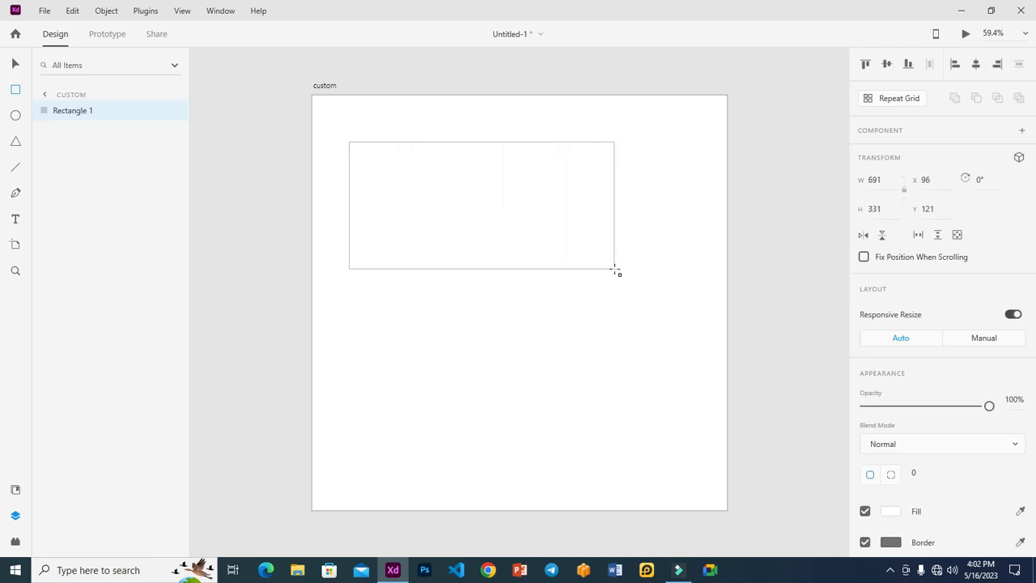
mouse_move(614, 269)
left_mouse_down()
mouse_move(447, 202)
mouse_move(508, 281)
mouse_move(527, 280)
mouse_move(572, 245)
mouse_move(656, 240)
mouse_move(624, 243)
left_mouse_up()
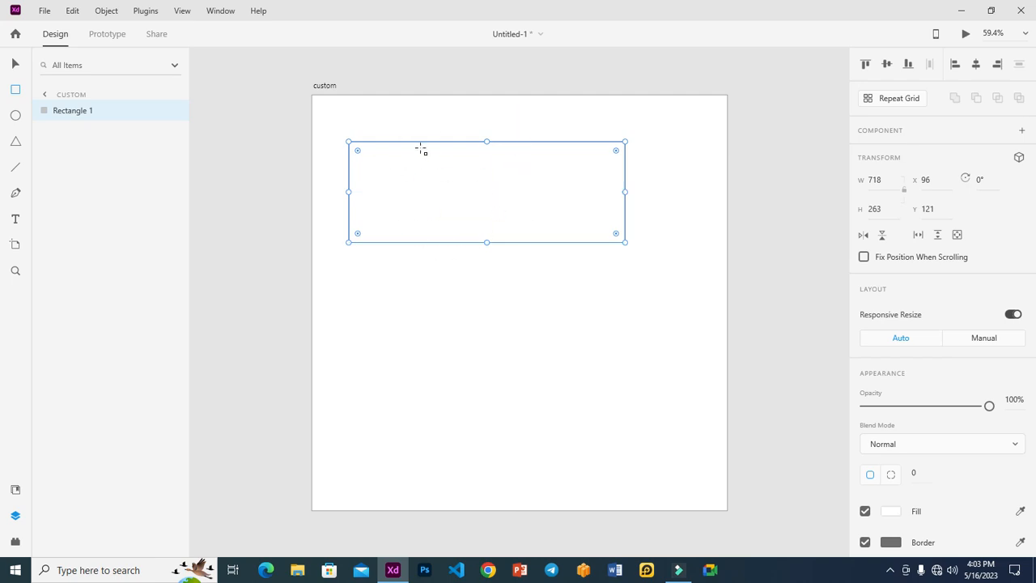
Step: Draw a tall rectangle about 239 × 449 below the wide one and a square about 432 × 432 beside it, ending flush with the wide rectangle
left_click(348, 264)
left_click_drag(364, 289, 441, 438)
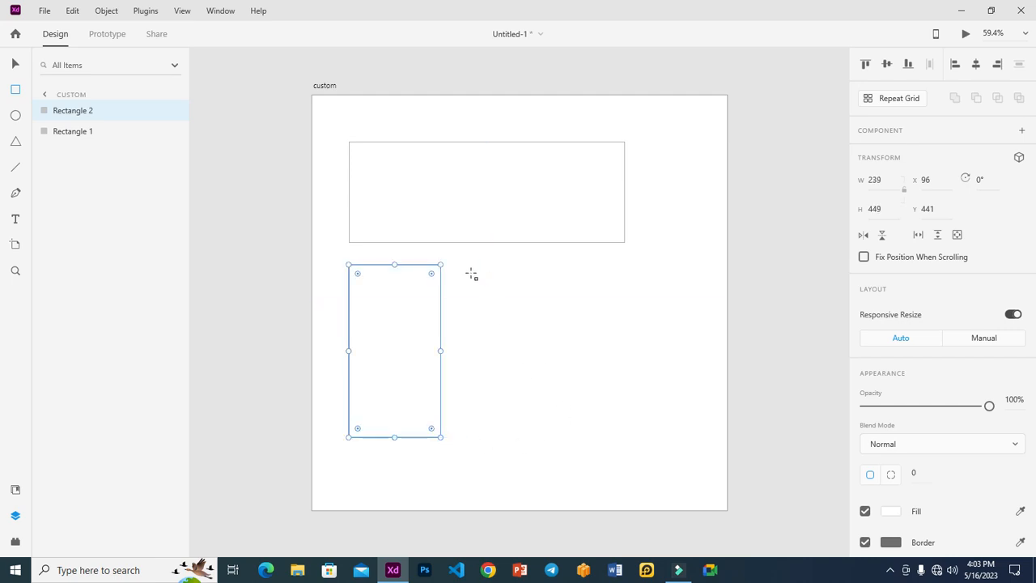
left_click_drag(459, 265, 522, 337)
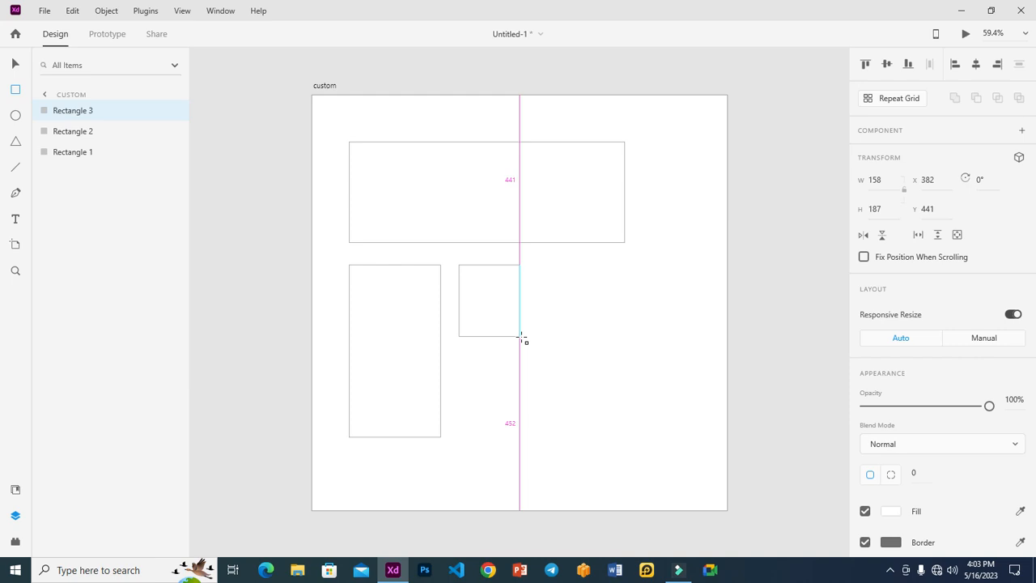
left_click_drag(522, 336, 624, 527)
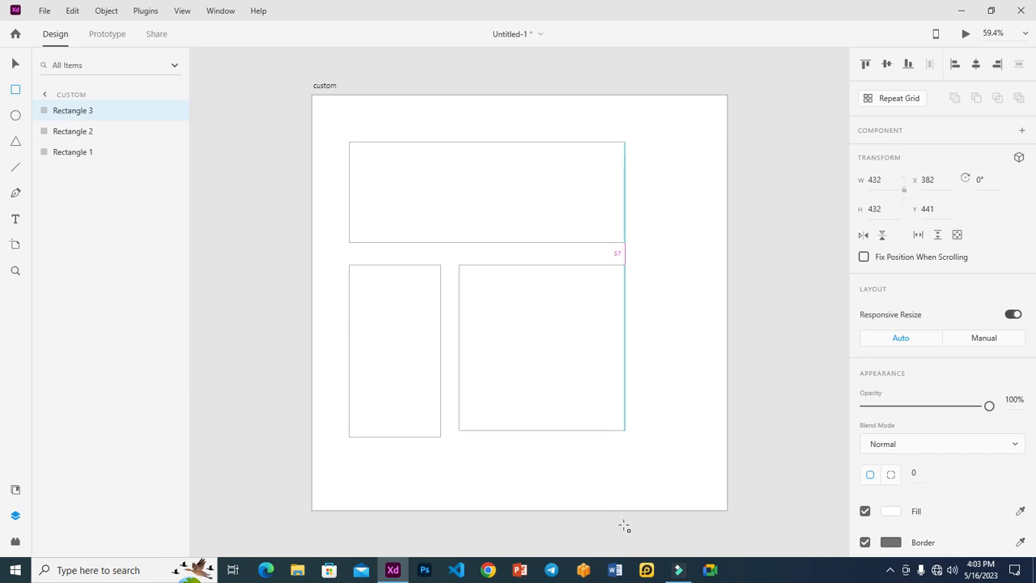
left_click_drag(624, 527, 624, 527)
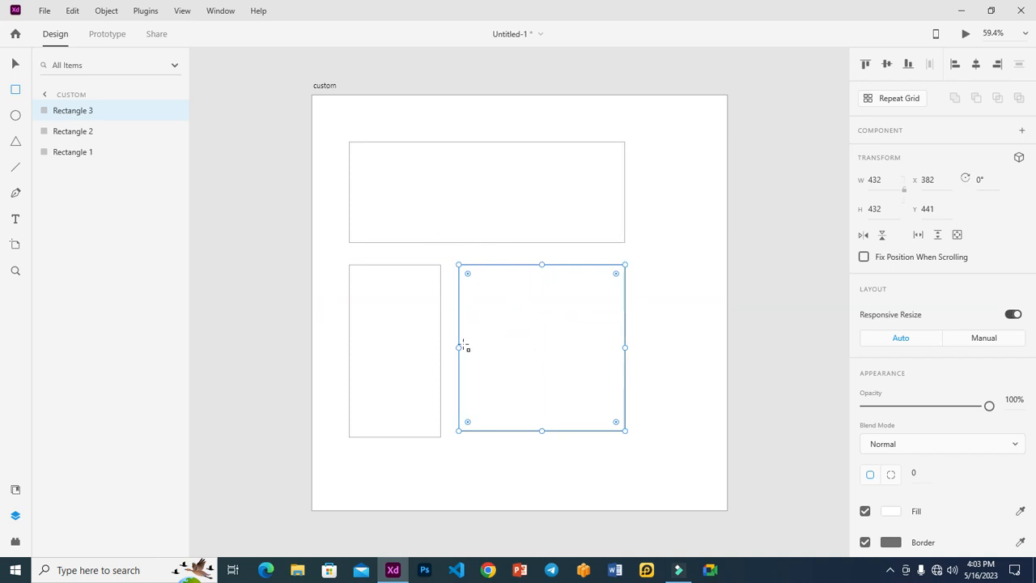
Step: Shorten the tall rectangle to a height of 432 so its lower edge lines up with the neighbouring square
key("v")
left_click(8, 64)
left_click(356, 293)
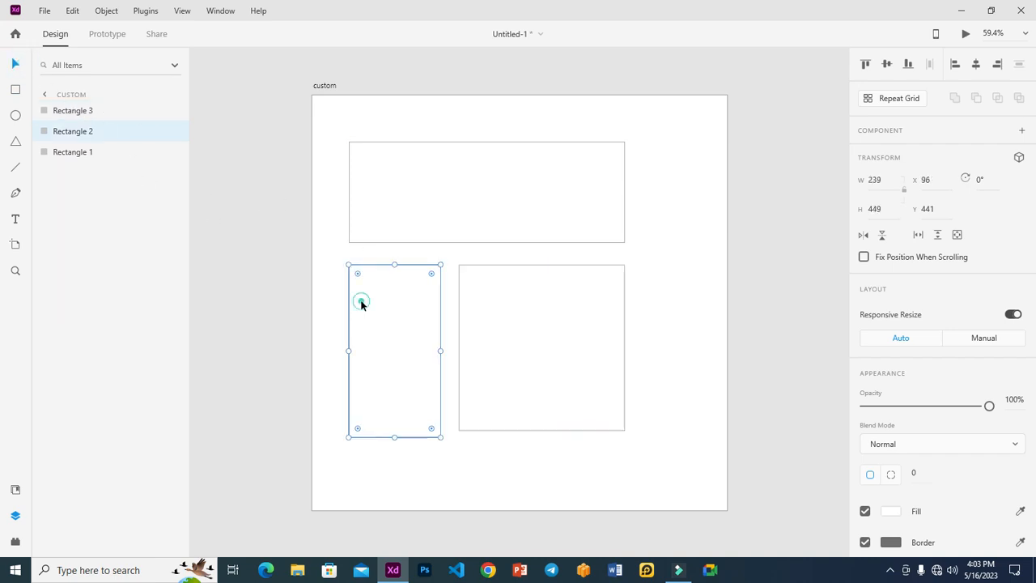
left_click_drag(393, 437, 398, 430)
left_click(460, 466)
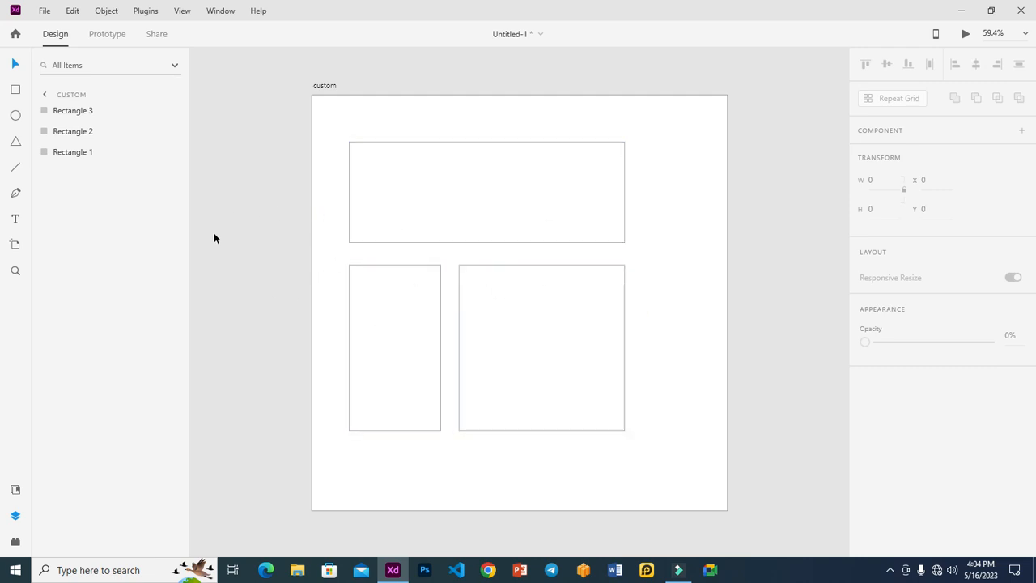
Step: Examine the three rectangles up close, selecting each one to check its dimensions and ending on the wide upper rectangle
key("z")
left_click_drag(259, 116, 656, 435)
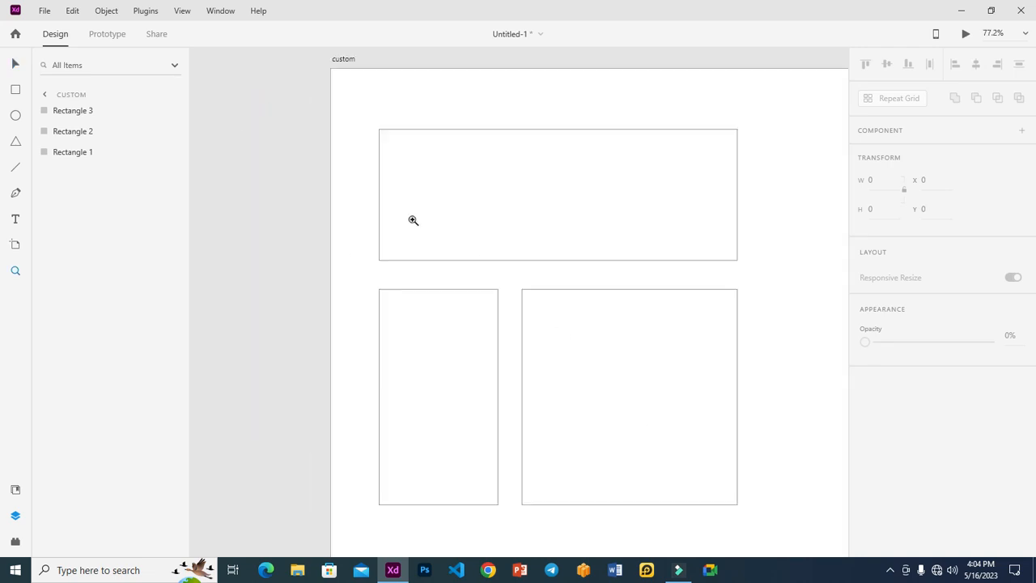
left_click(16, 63)
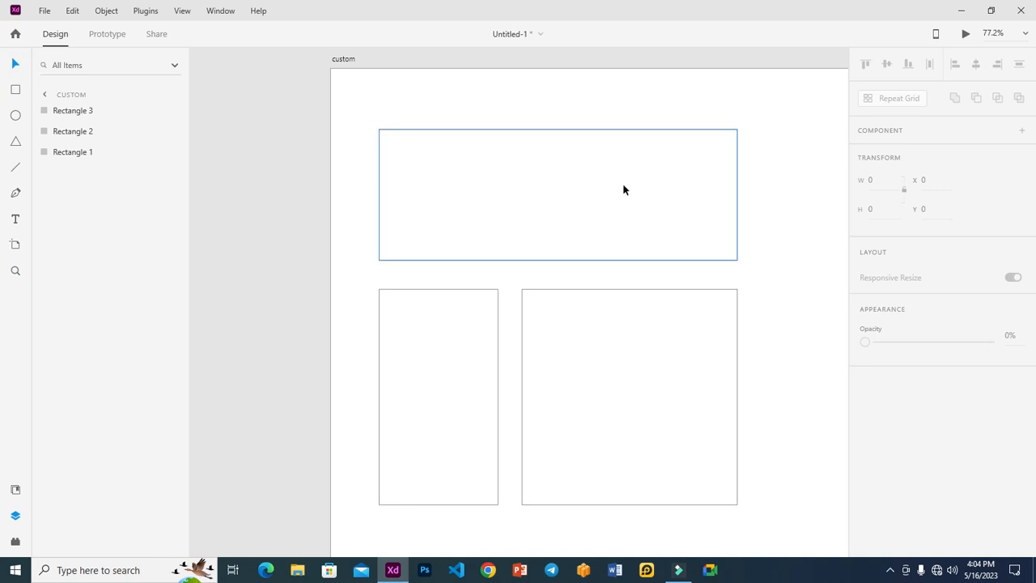
left_click(415, 347)
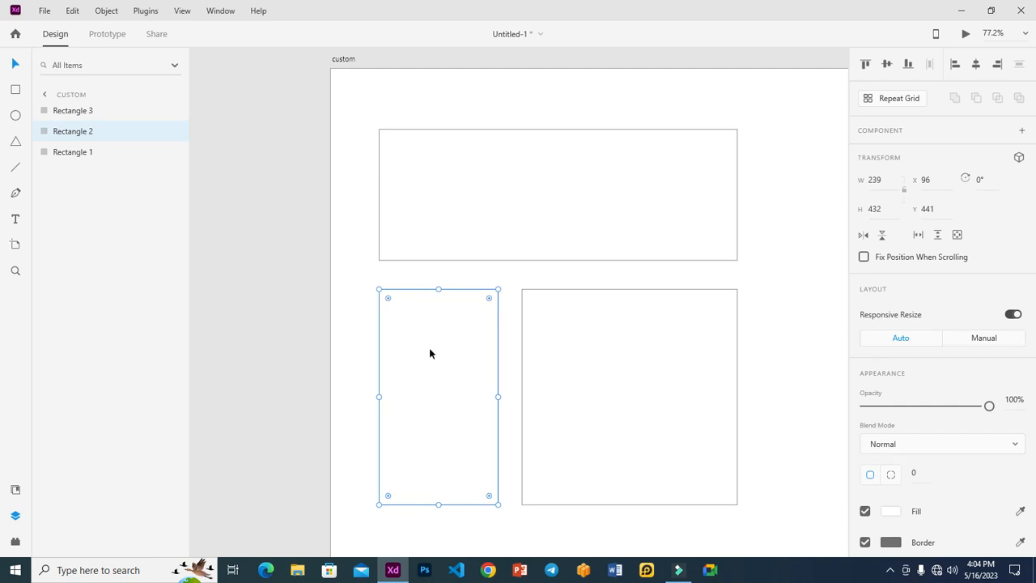
left_click(571, 369)
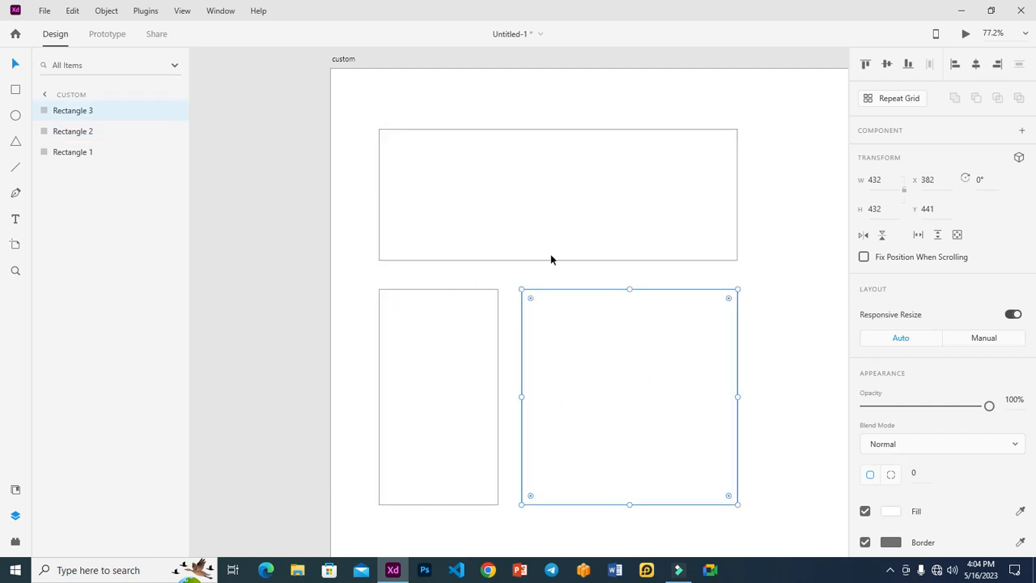
left_click(502, 183)
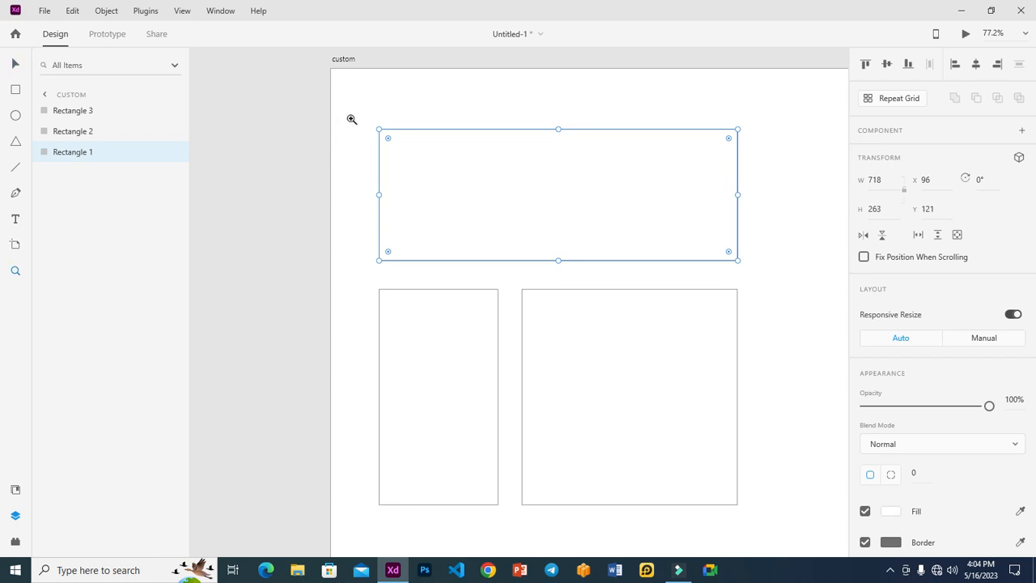
left_click_drag(317, 105, 784, 284)
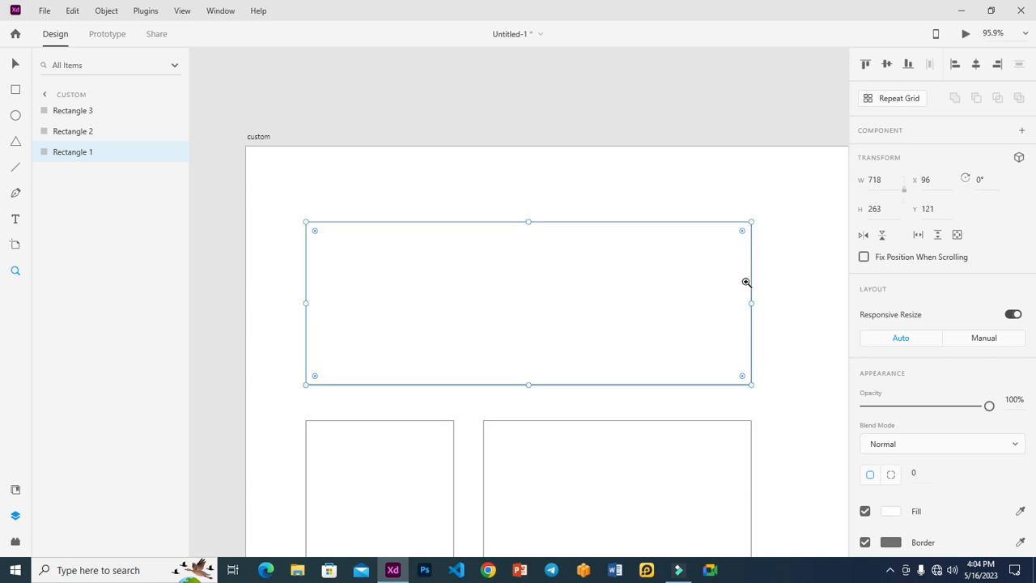
left_click_drag(264, 208, 782, 414)
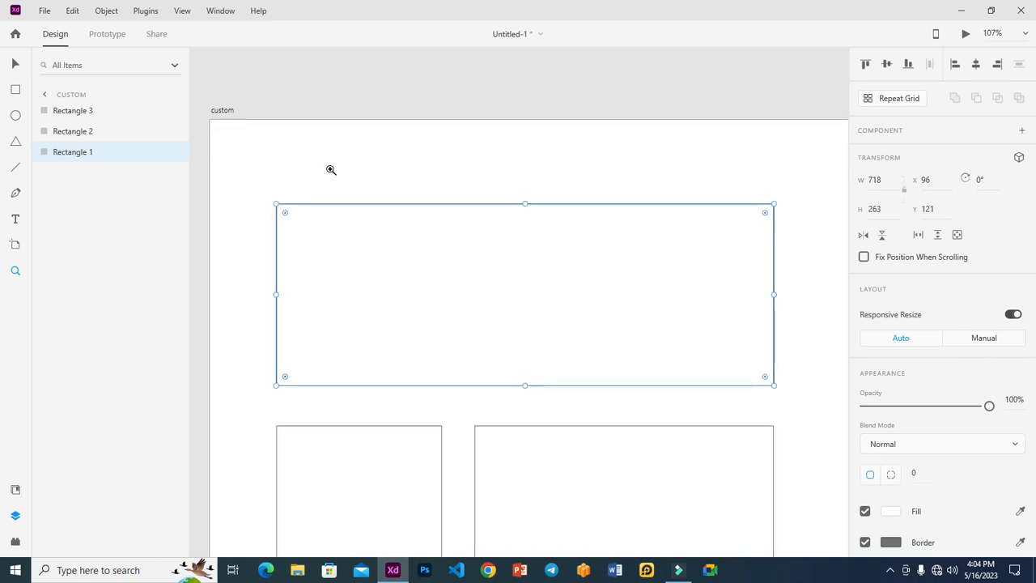
left_click(14, 62)
left_click(455, 256)
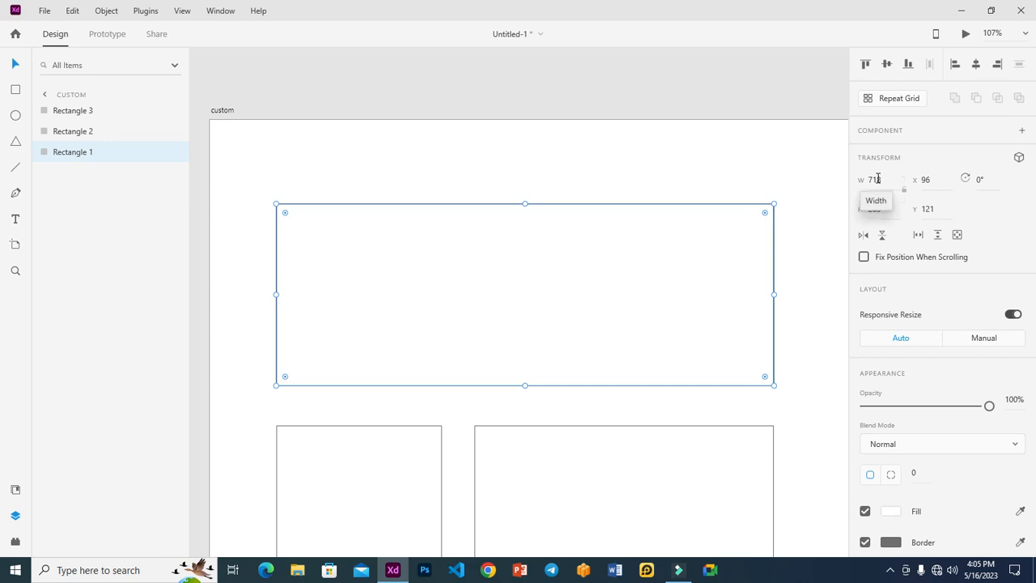
Step: Try widths of 500 and 800 for the wide upper rectangle
left_click(878, 179)
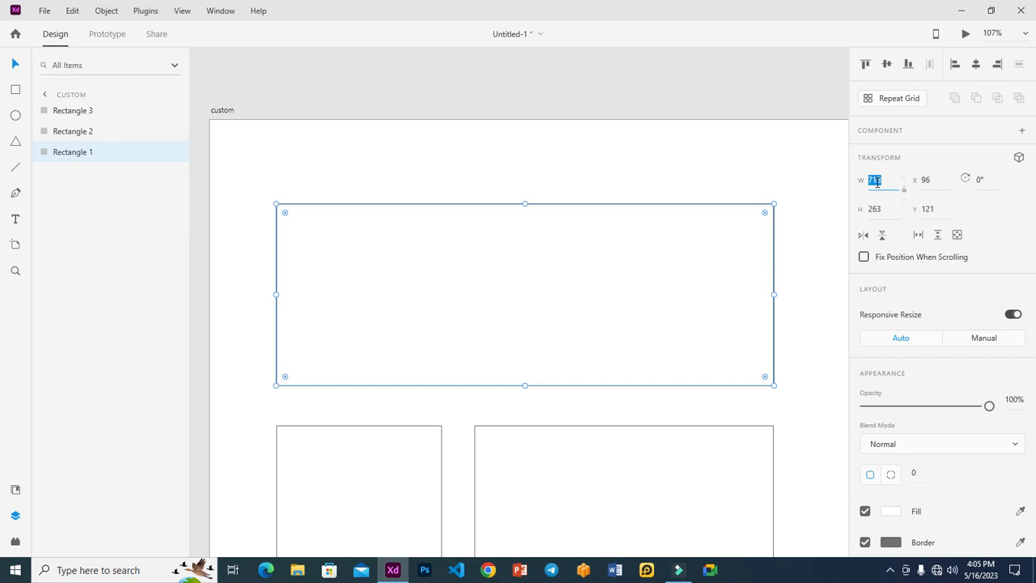
type("500")
key("Return")
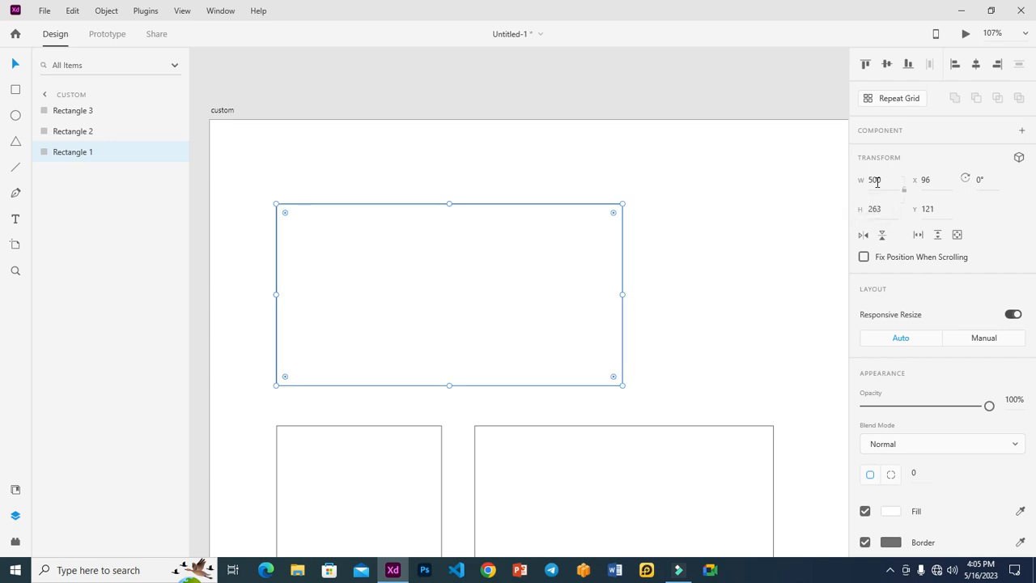
left_click(876, 181)
type("800")
key("Return")
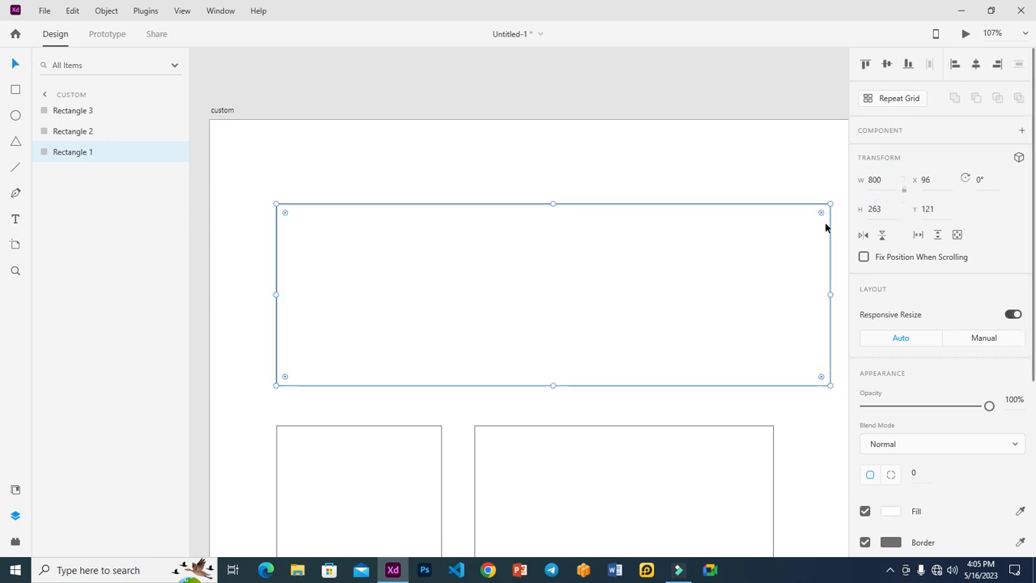
Step: Set the upper rectangle's height to 250 and its width to 650
left_click(874, 209)
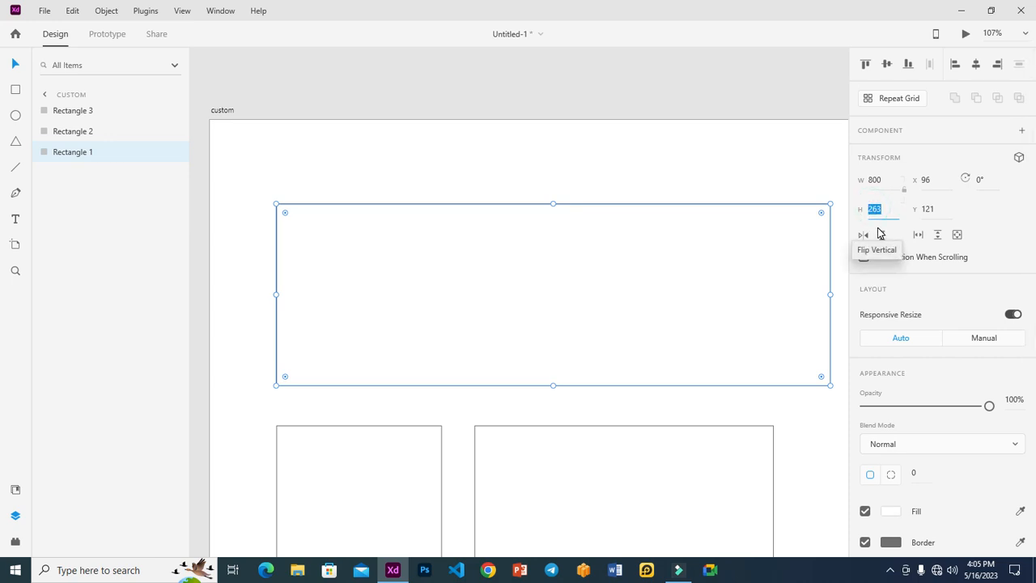
type("250")
key("Return")
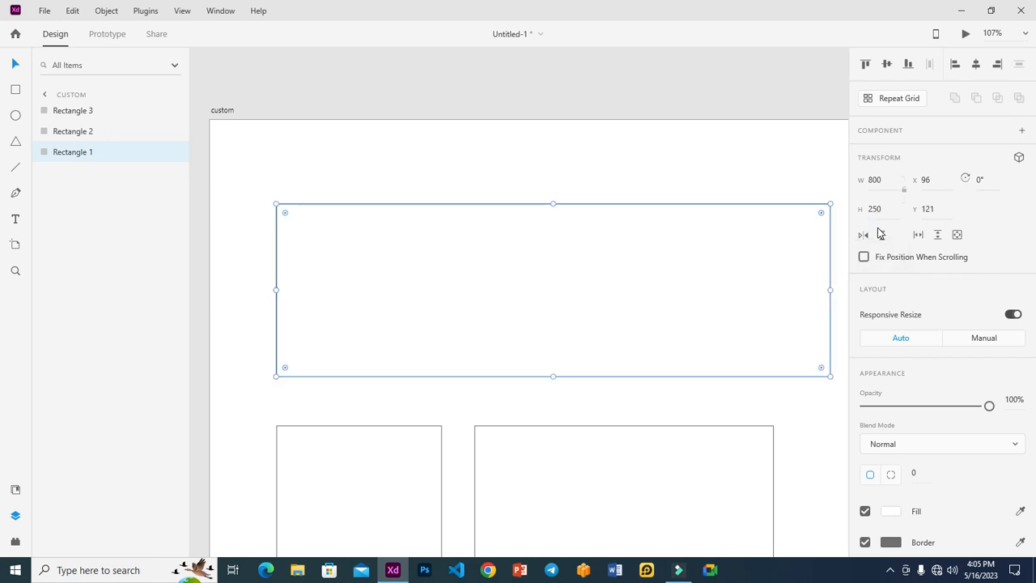
left_click(873, 179)
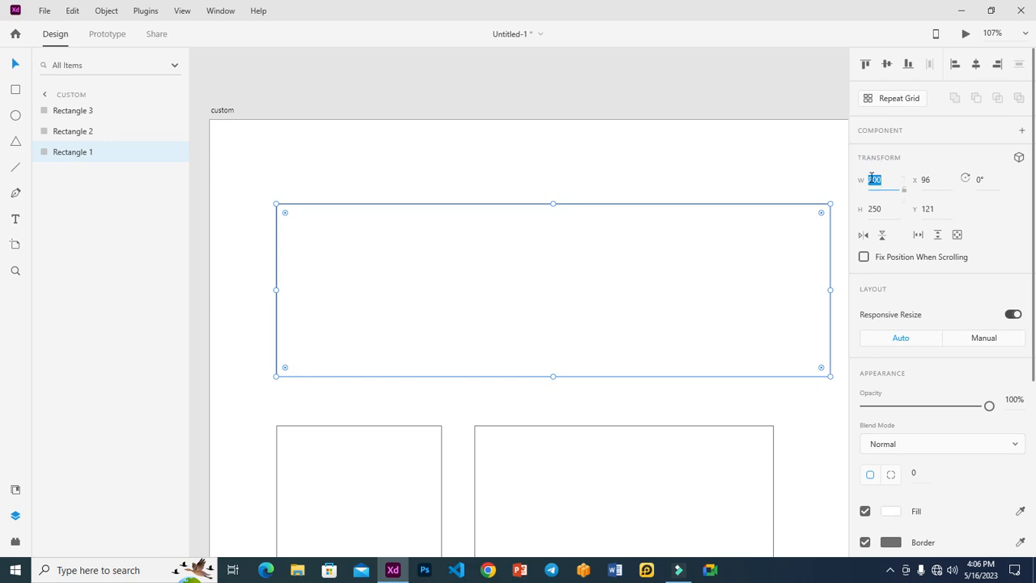
type("650")
key("Return")
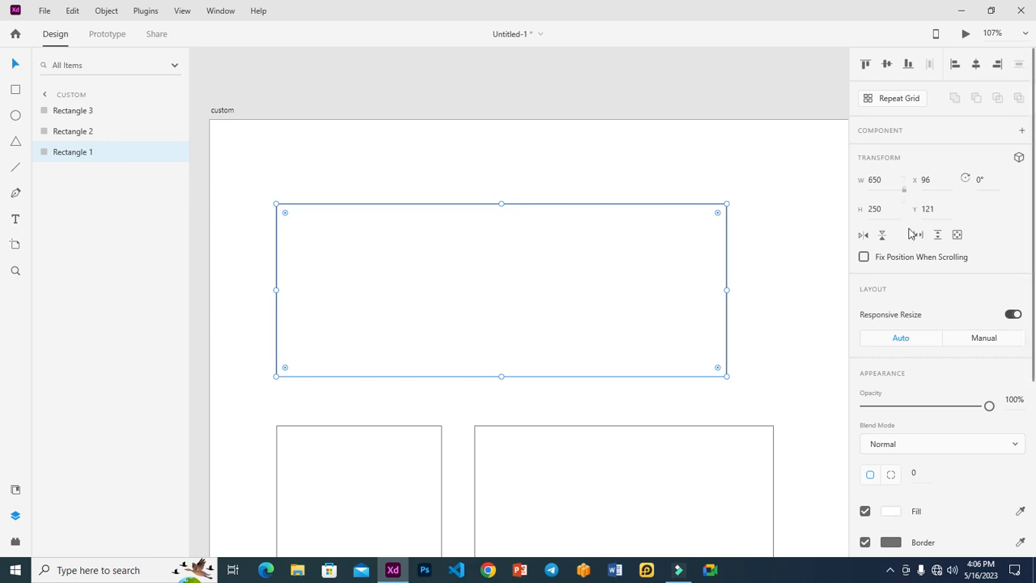
Step: Move the wide upper rectangle freely to about X 172, Y 119, and try X positions of 0 and 40
left_click(927, 179)
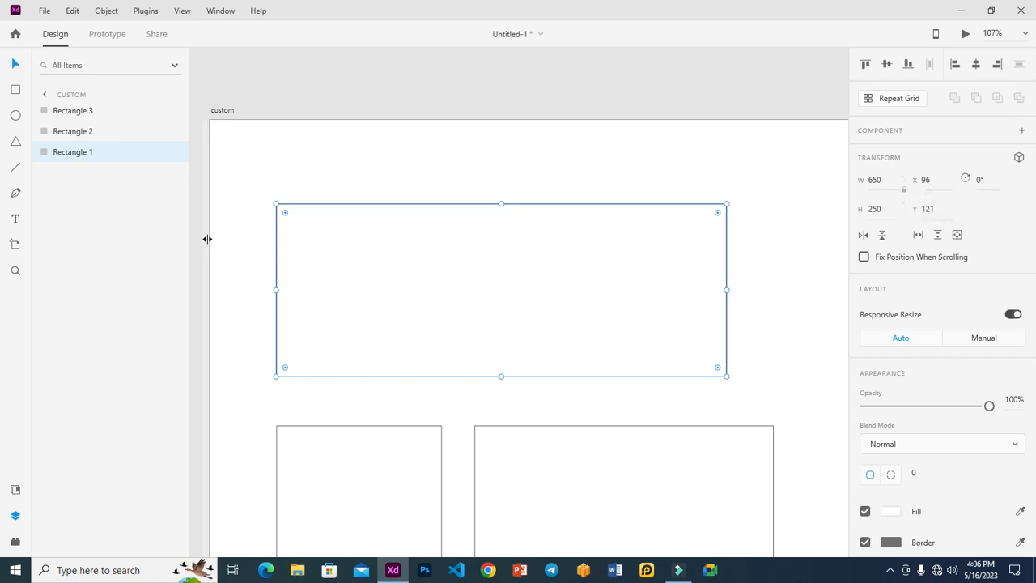
left_click_drag(322, 269, 378, 267)
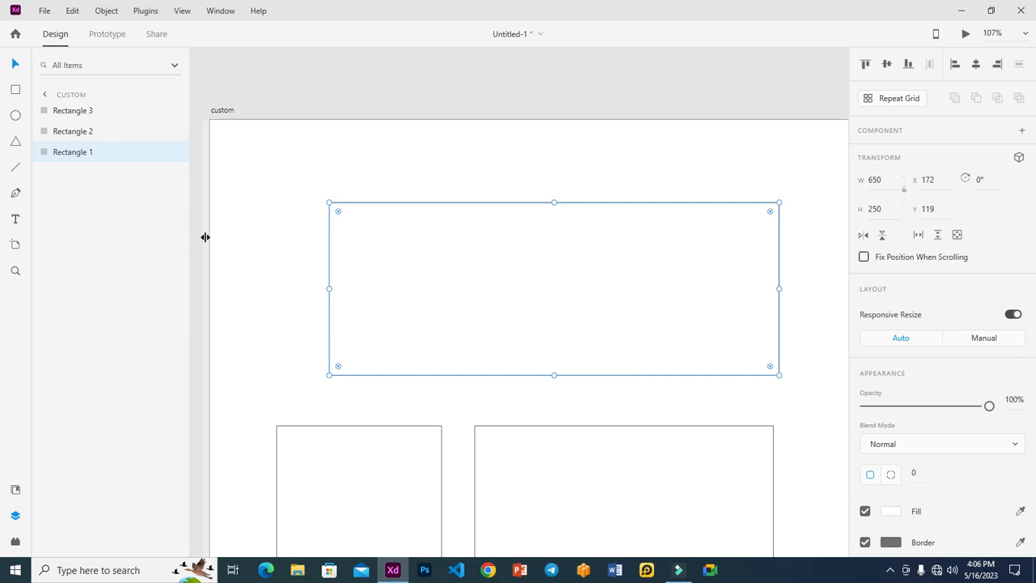
left_click(926, 180)
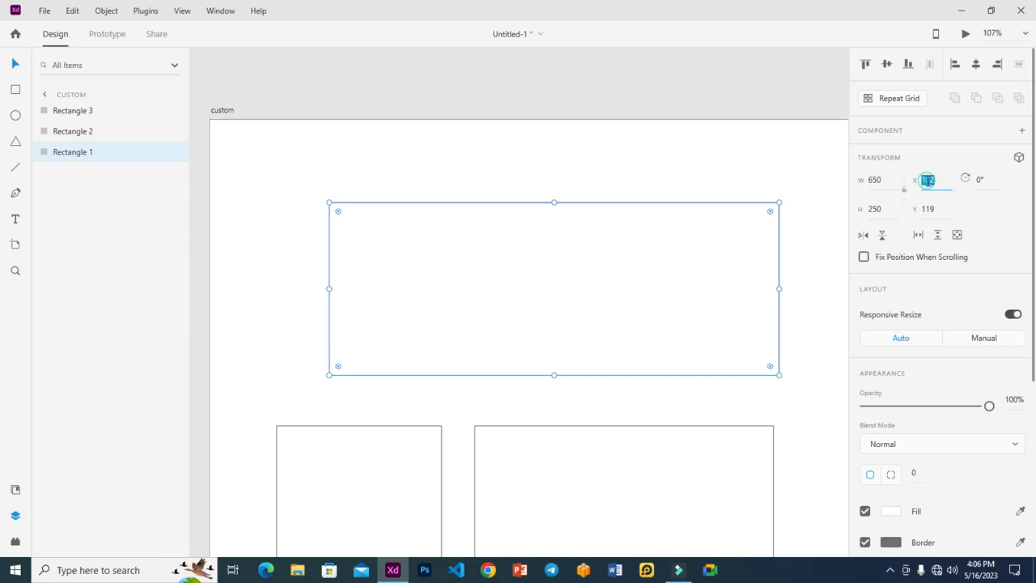
type("0")
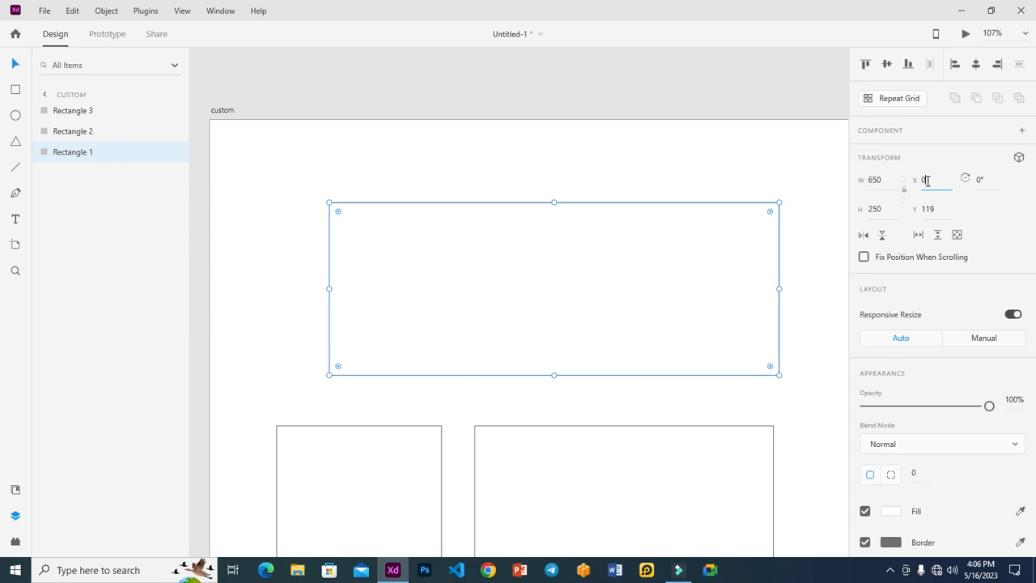
key("Return")
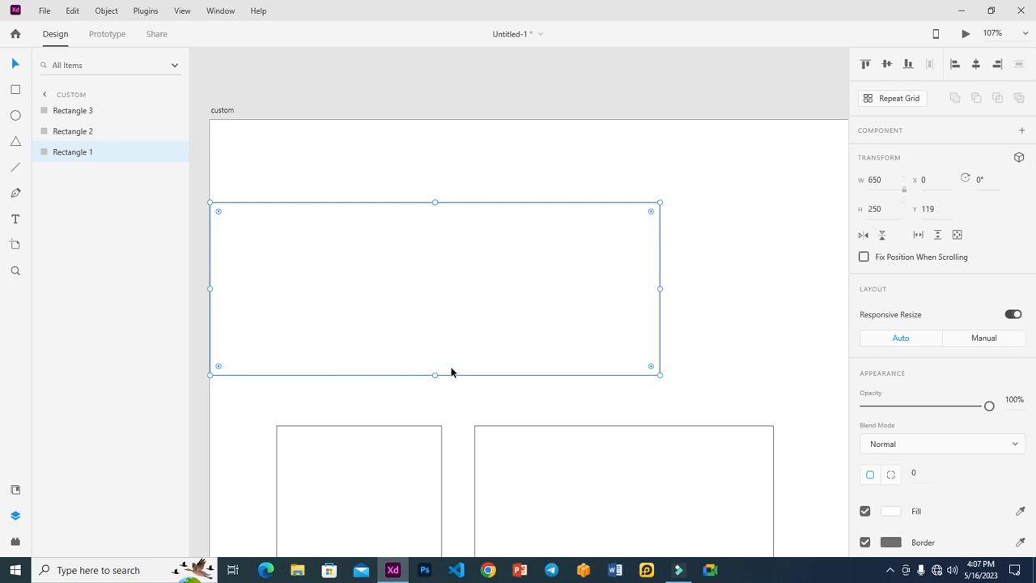
left_click(929, 178)
type("40")
key("Return")
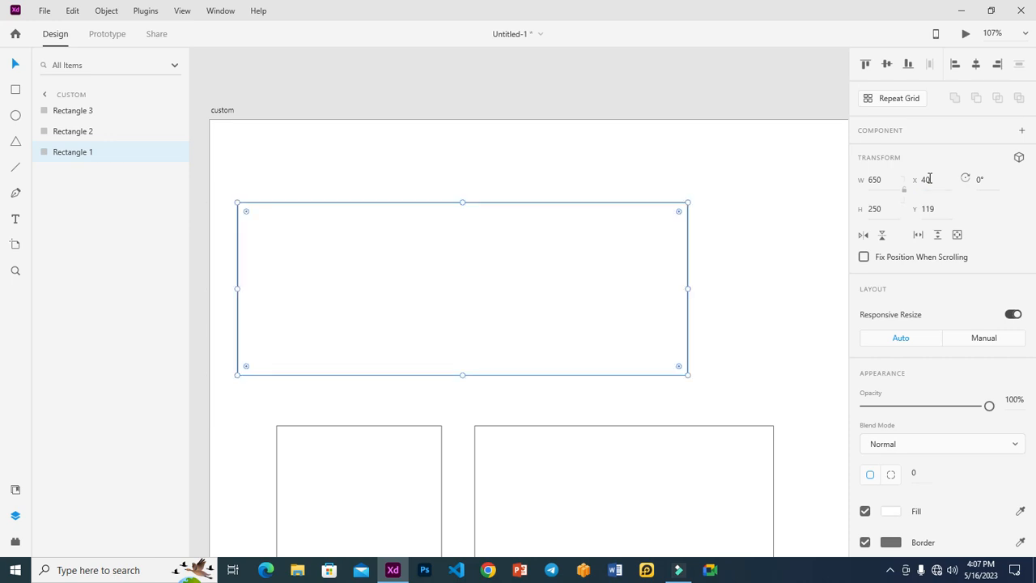
Step: Set the upper rectangle's X position to 90
left_click(929, 179)
left_click(929, 179)
left_click(929, 178)
left_click(927, 178)
left_click(926, 179)
double_click(926, 179)
type("0")
key("Return")
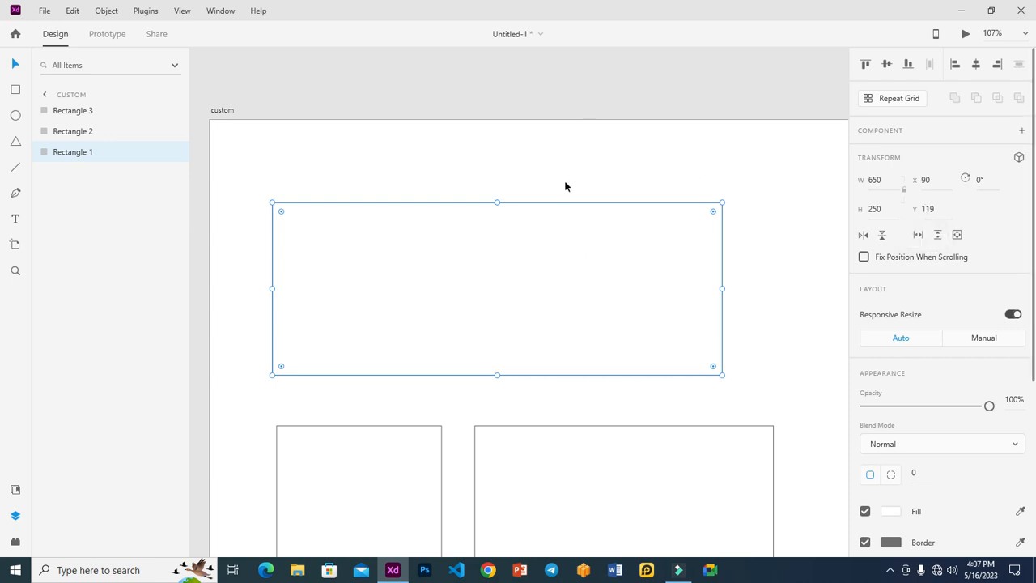
Step: Try a Y position of 0 for the upper rectangle and set it to 90 instead
left_click(925, 209)
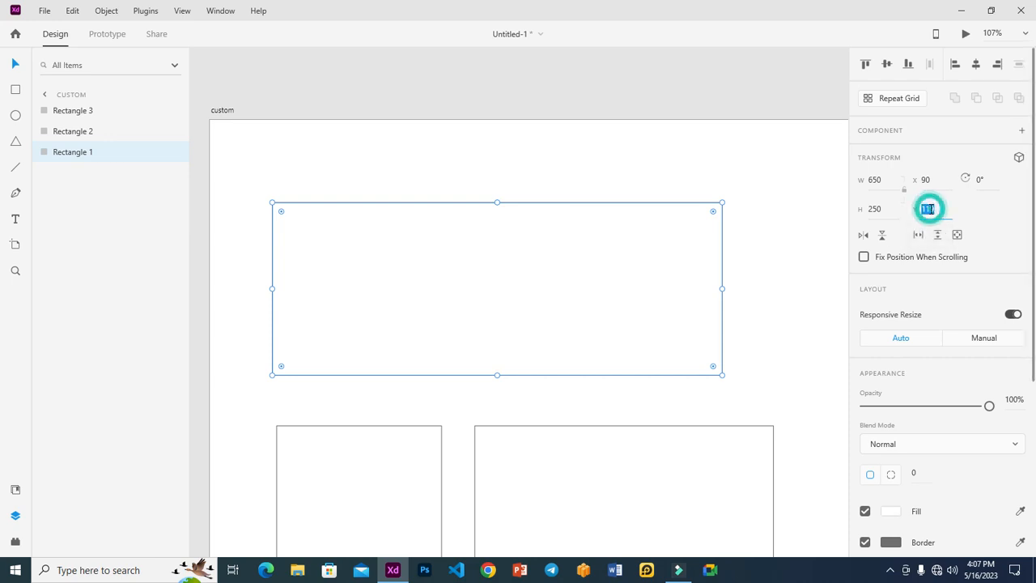
type("0")
key("Return")
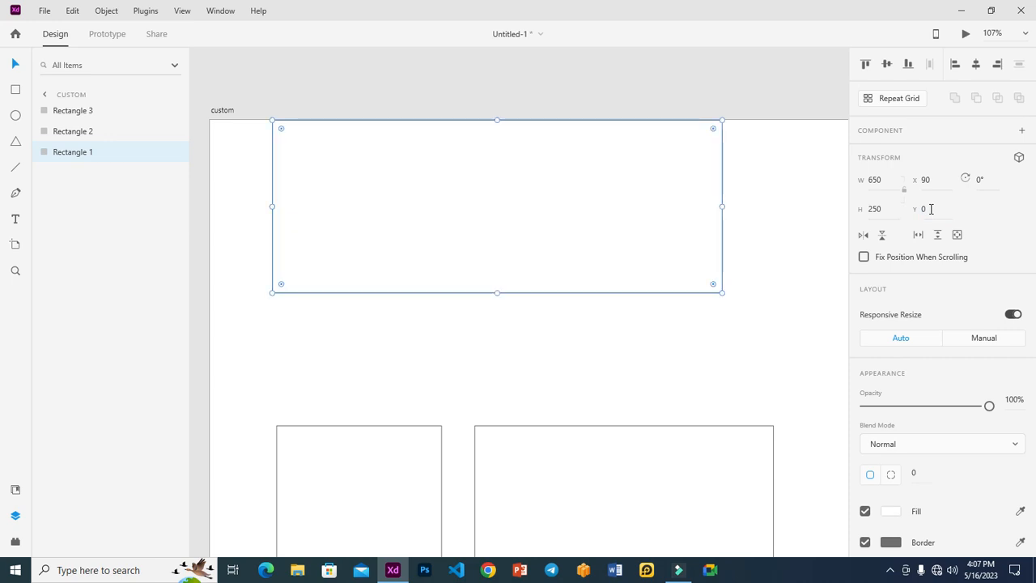
left_click(924, 209)
type("90")
key("Return")
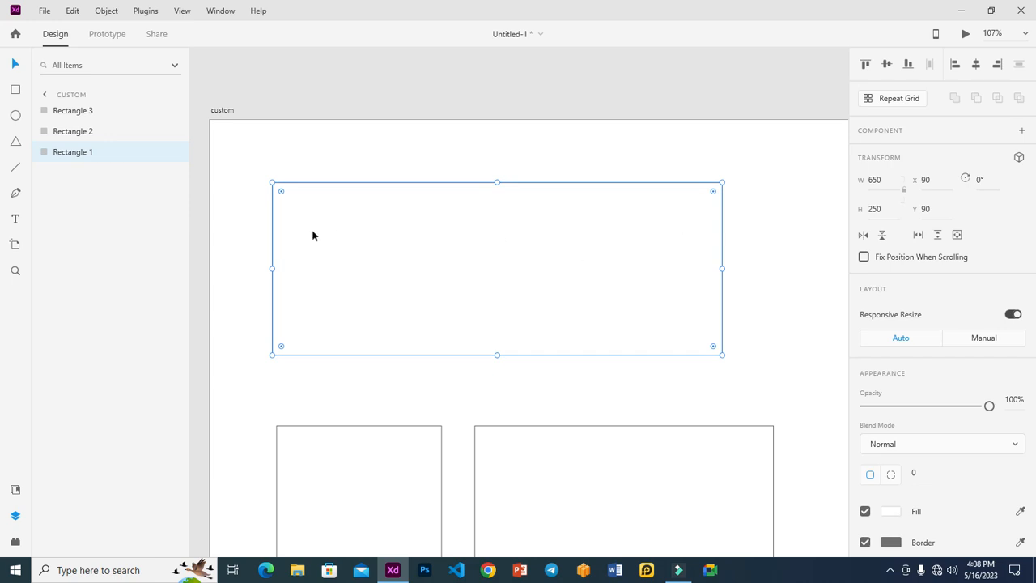
Step: Try rotating the upper rectangle by 15° and by -15°
left_click(981, 181)
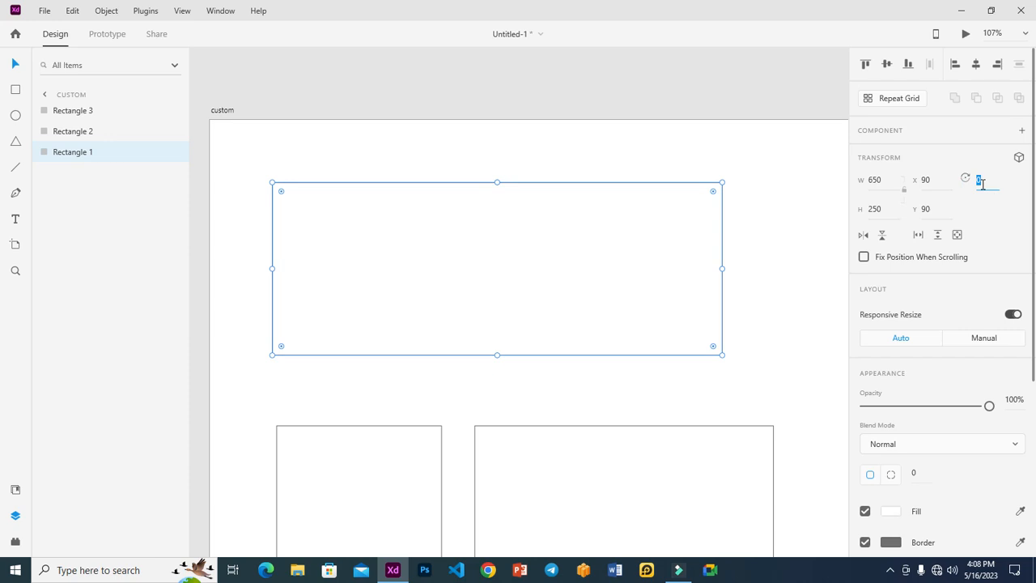
type("15")
key("Return")
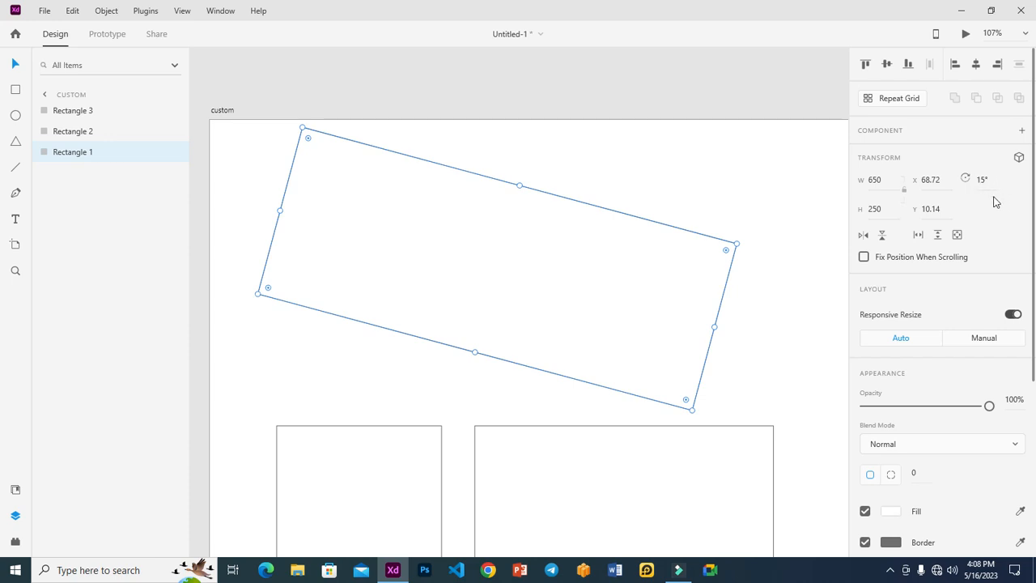
left_click(980, 181)
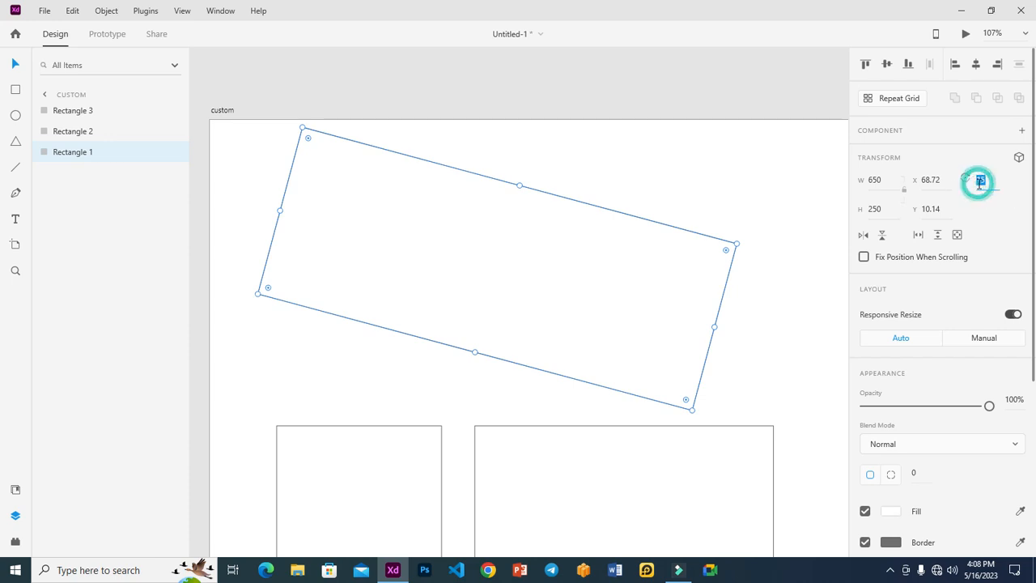
key("BackSpace")
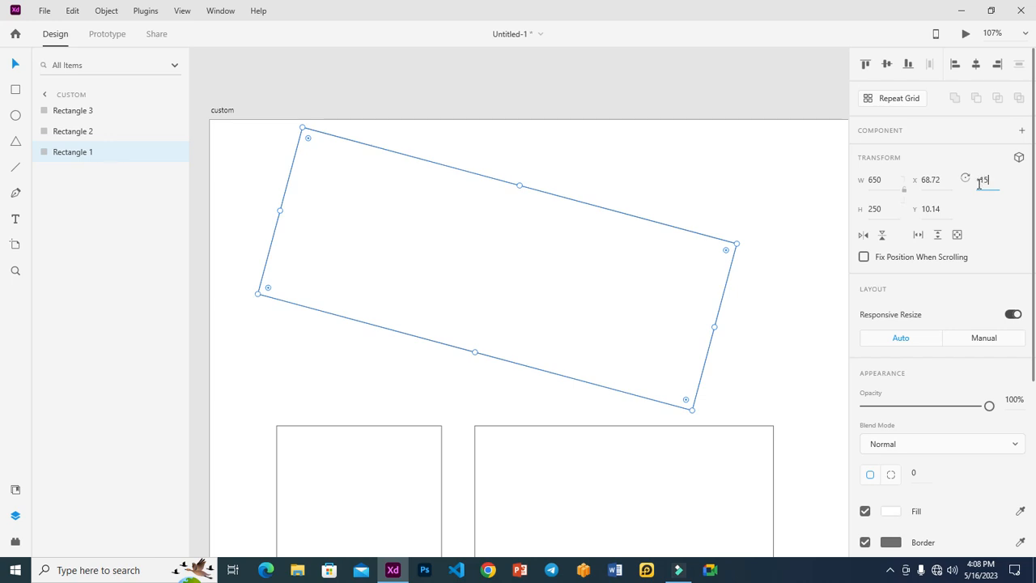
key("Return")
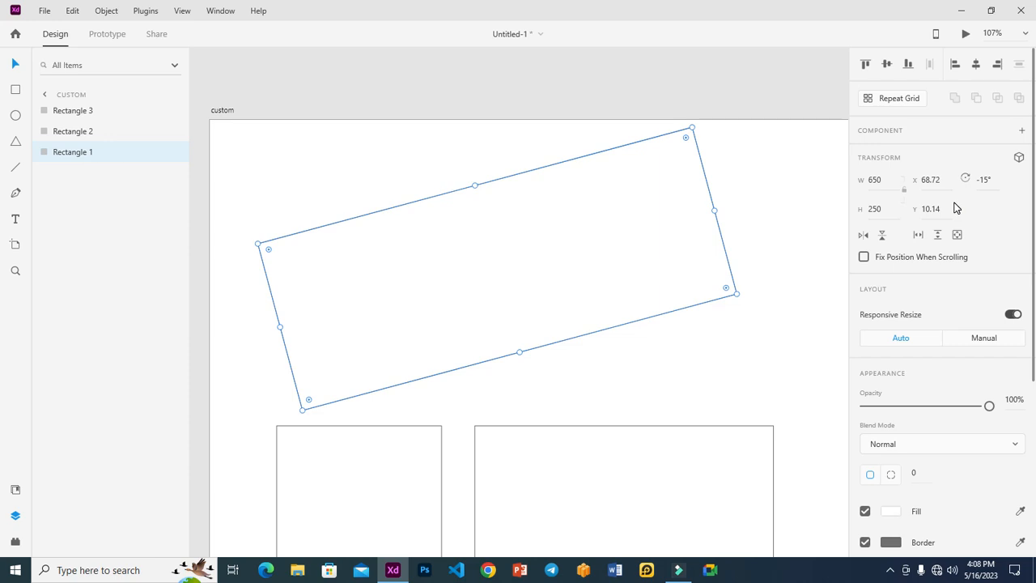
Step: Try a 45° rotation for the upper rectangle and return its rotation to 0°
left_click(985, 180)
type("45")
key("Return")
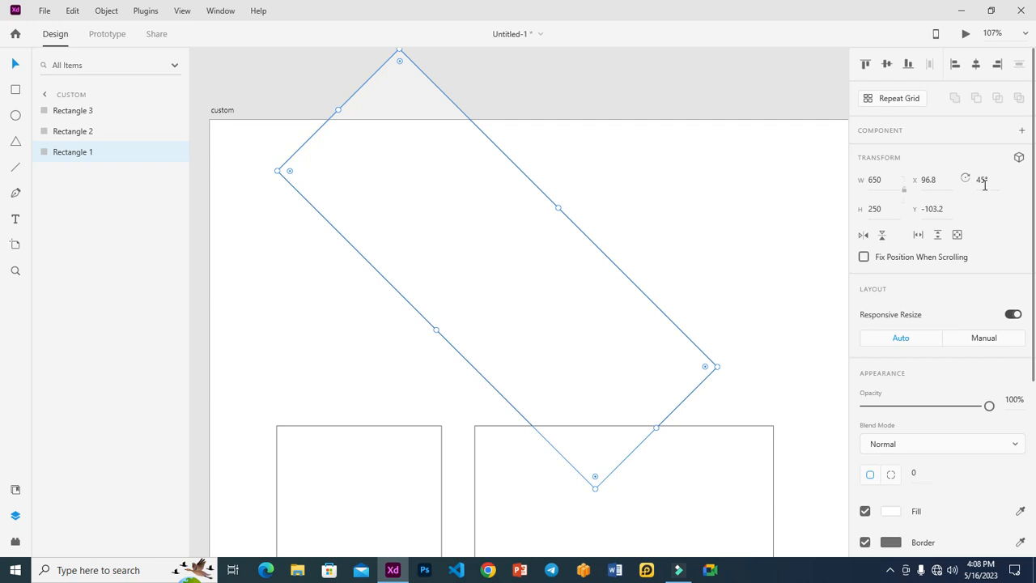
left_click(981, 180)
type("0")
key("Return")
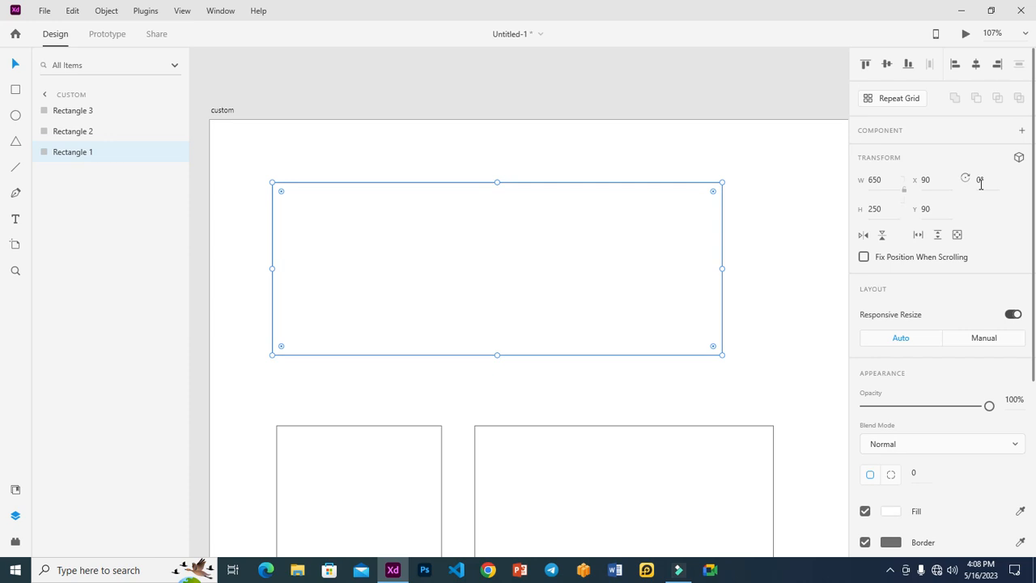
Step: Try flipping the upper rectangle horizontally and vertically several times
left_click(881, 236)
left_click(867, 235)
left_click(869, 234)
left_click(862, 236)
left_click(882, 236)
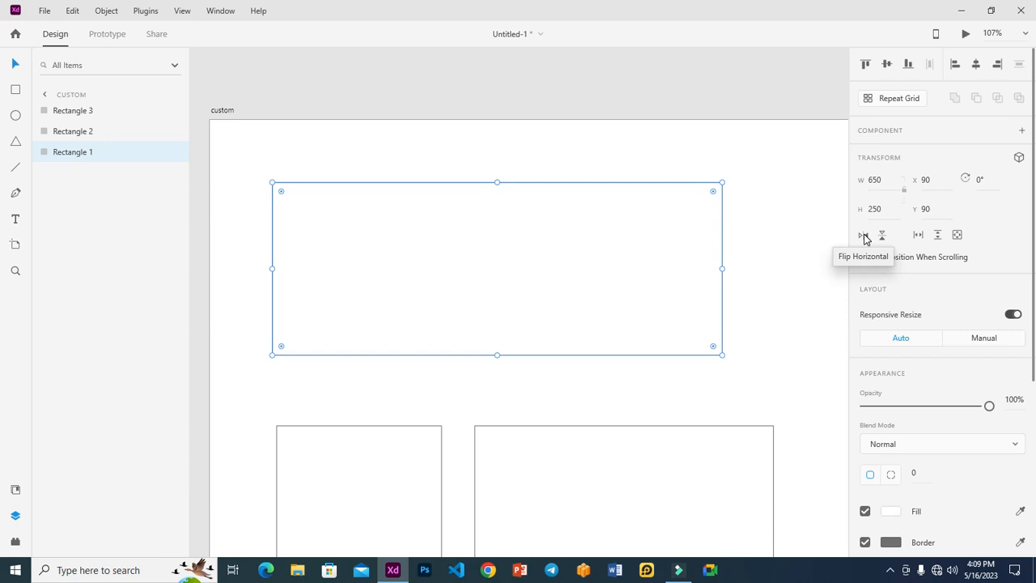
left_click(863, 236)
left_click(883, 235)
left_click(862, 236)
left_click(881, 235)
left_click(862, 235)
left_click(881, 235)
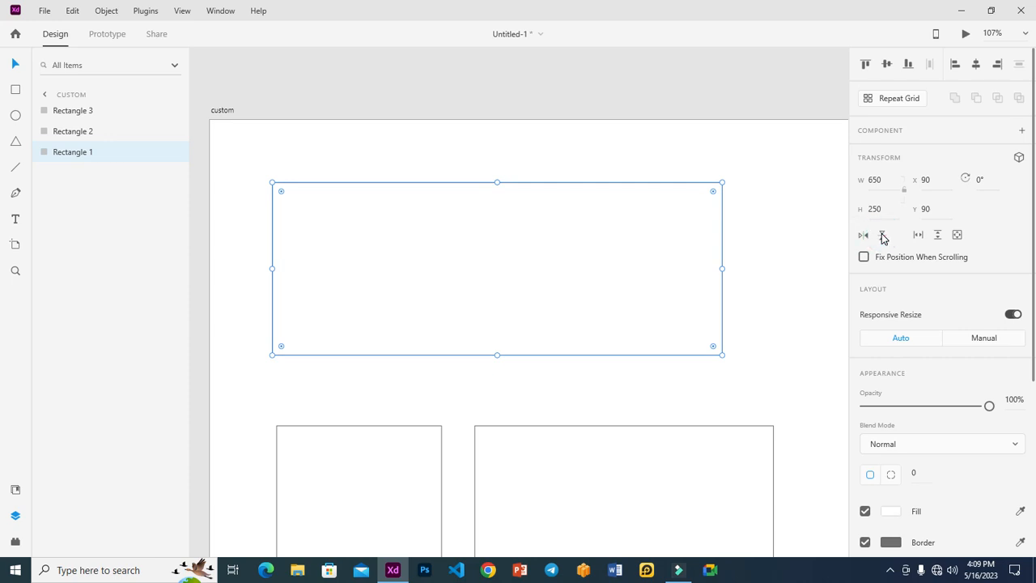
left_click(882, 237)
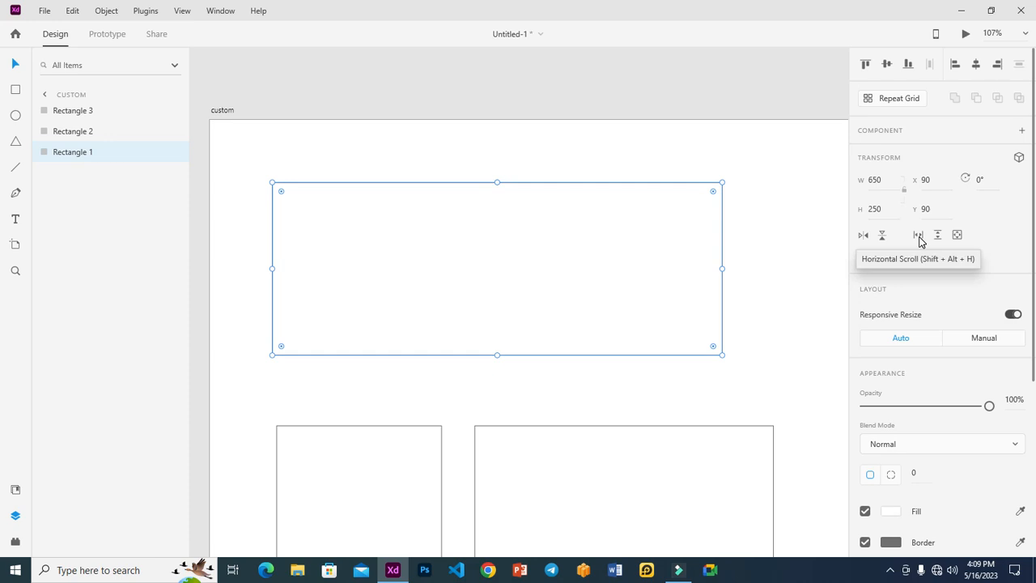
Step: Try making the upper rectangle a horizontal scroll group, widening its viewport on both sides to about 768 and shifting the content
left_click(918, 235)
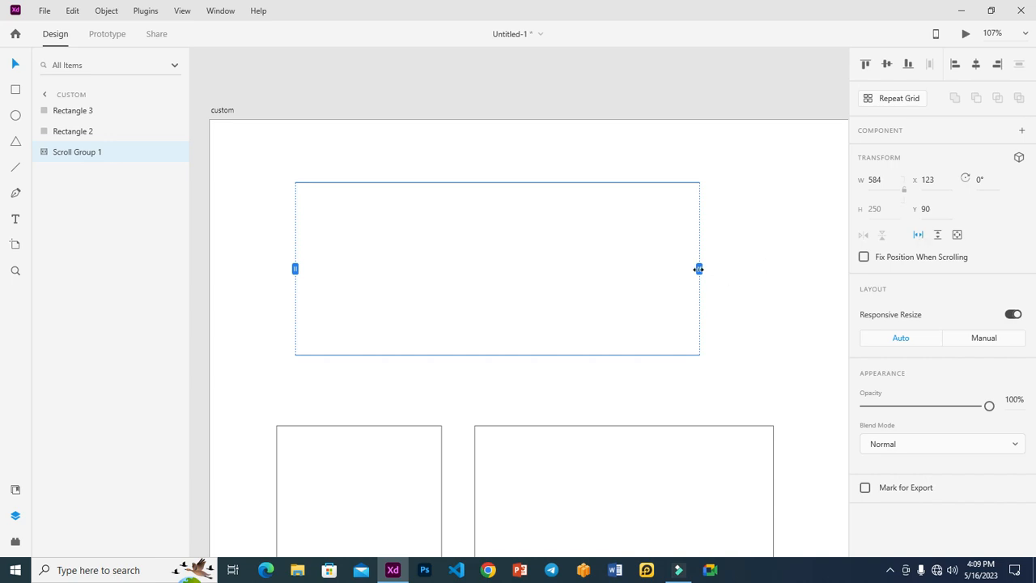
left_click_drag(698, 269, 798, 269)
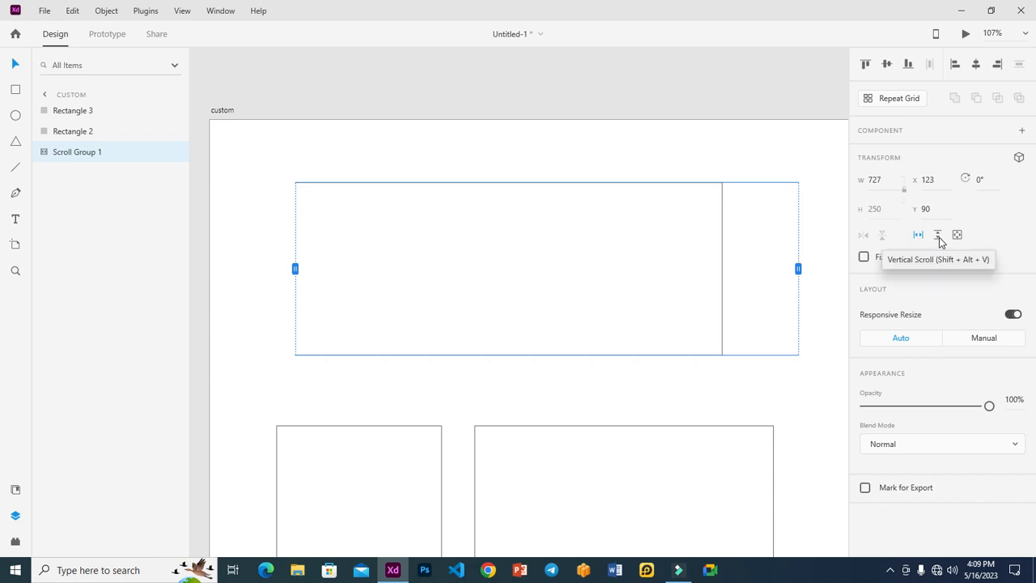
left_click(824, 172)
left_click(671, 251)
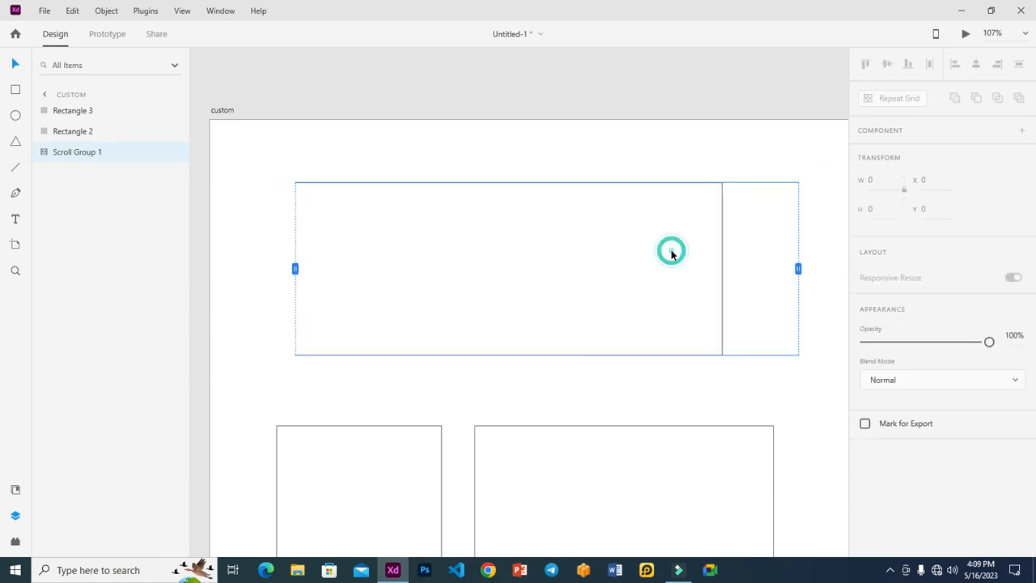
left_click_drag(642, 254, 615, 259)
left_click_drag(302, 269, 274, 270)
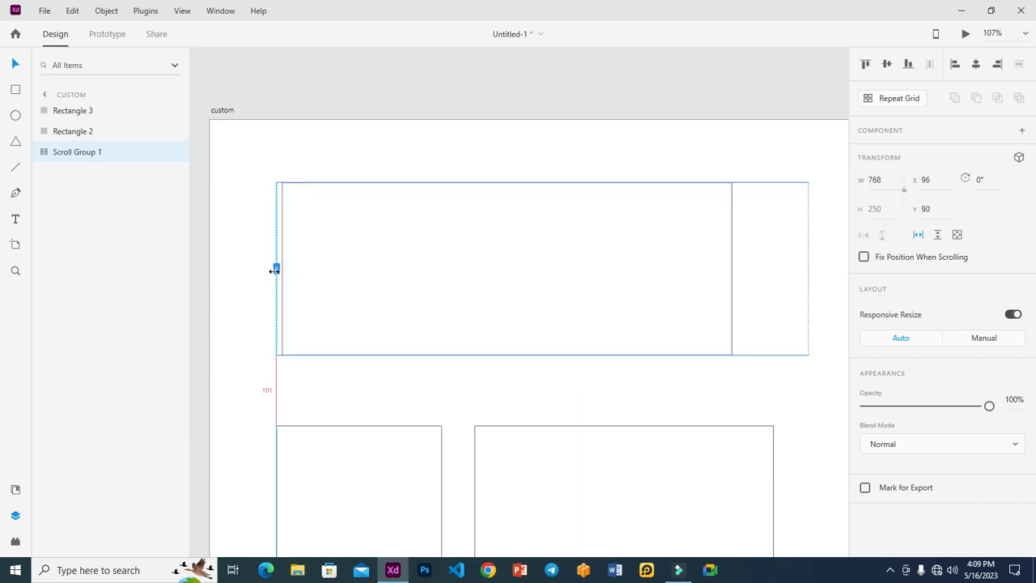
Step: Remove the horizontal scrolling from the upper rectangle and move the rectangle to about X 100, Y 83
left_click(918, 235)
left_click(789, 215)
left_click(647, 262)
left_click(773, 259)
left_click(635, 260)
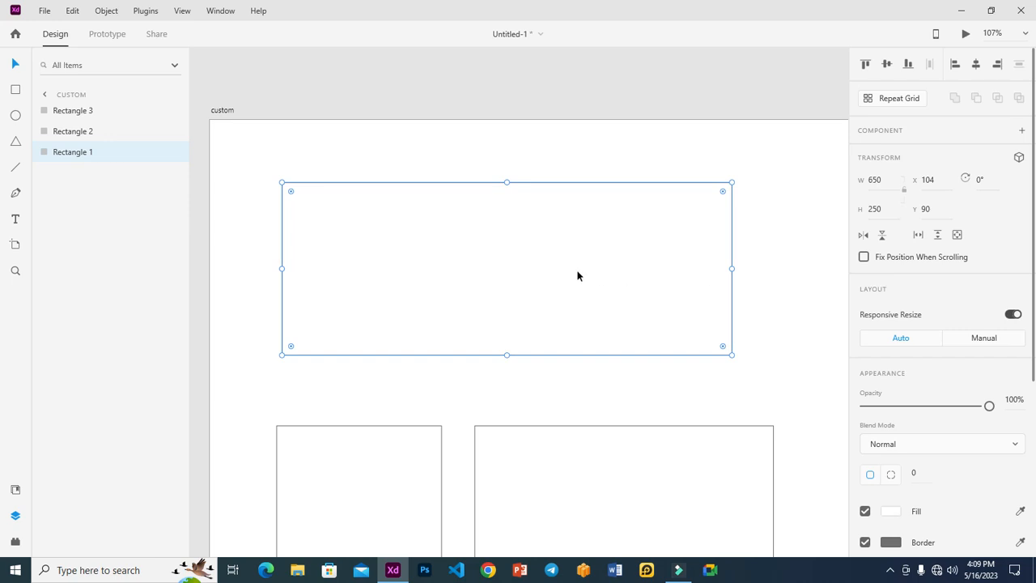
left_click_drag(550, 272, 546, 267)
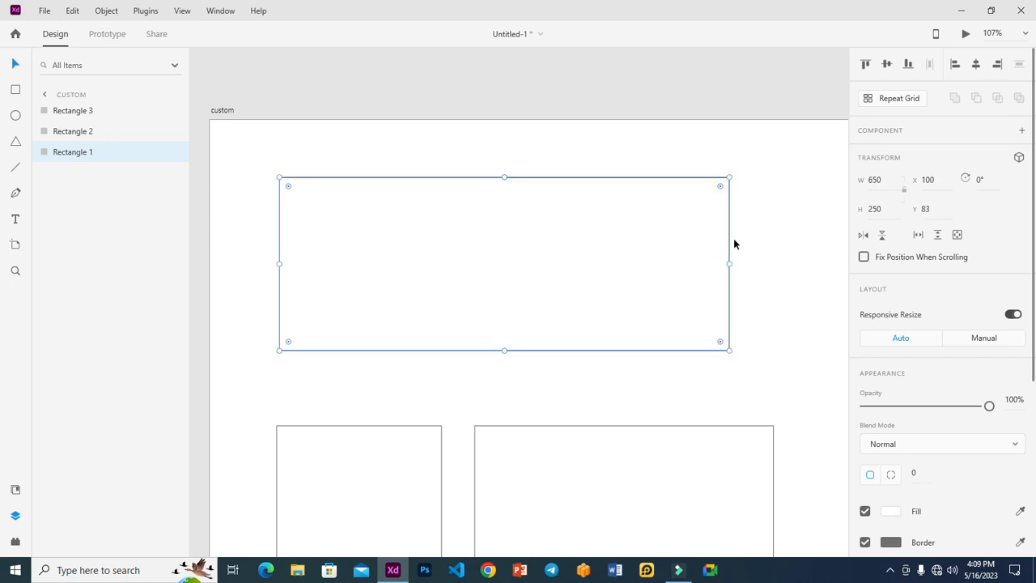
Step: Try lowering the upper rectangle's opacity to 0% and deselect it to view the effect
scroll(928, 262, "down", 3)
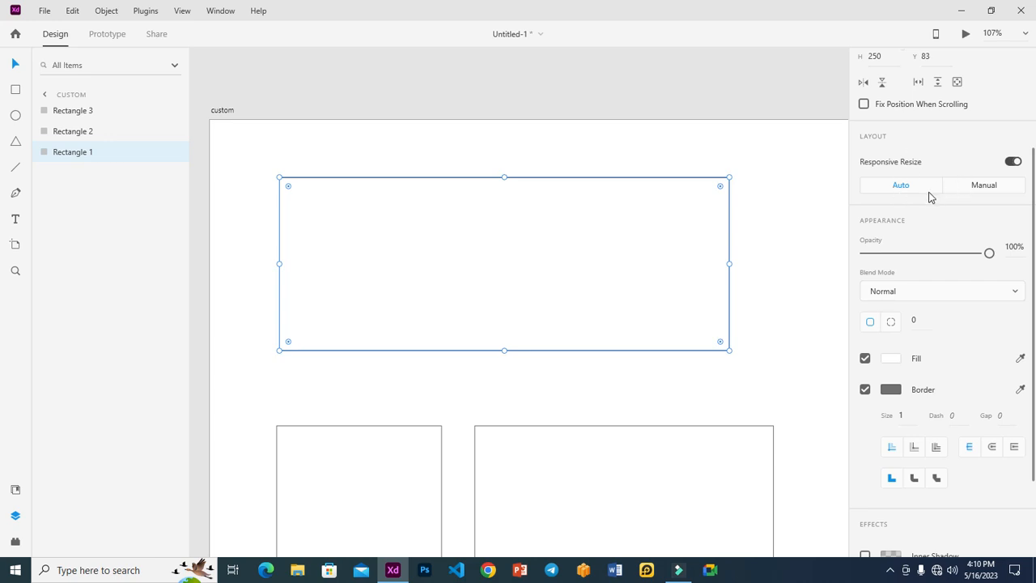
left_click(763, 226)
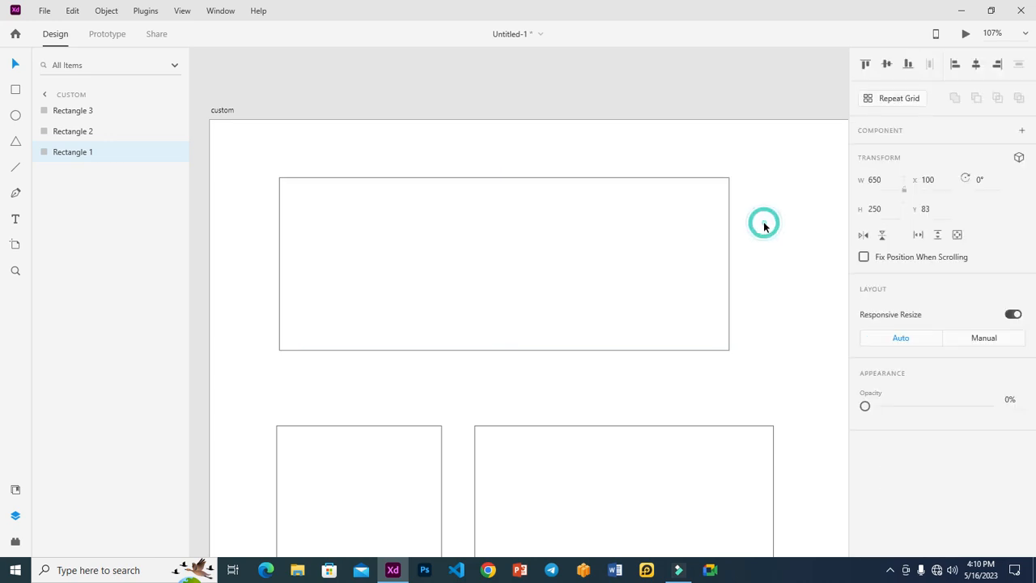
left_click(652, 227)
scroll(925, 245, "down", 2)
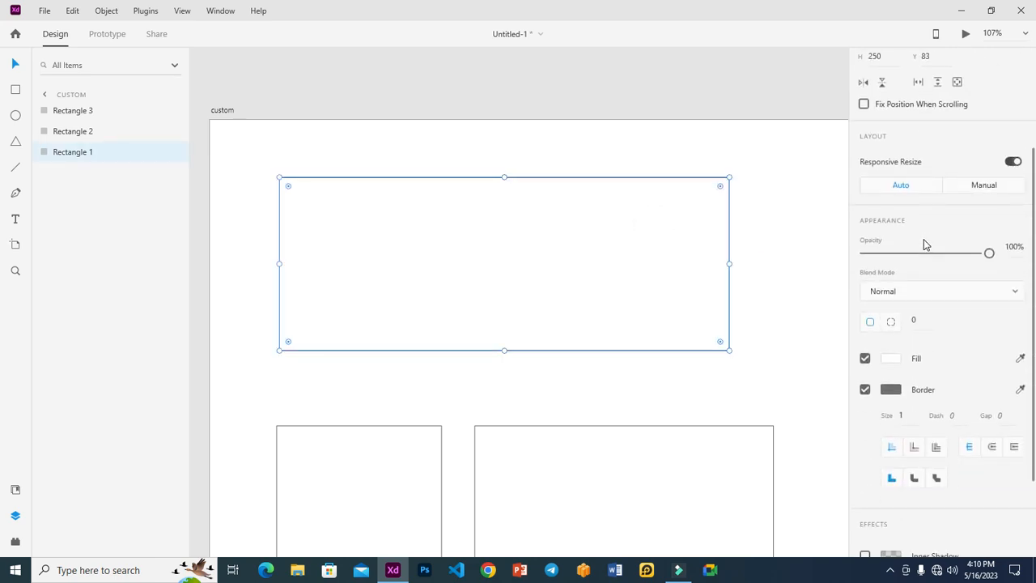
scroll(924, 239, "down", 1)
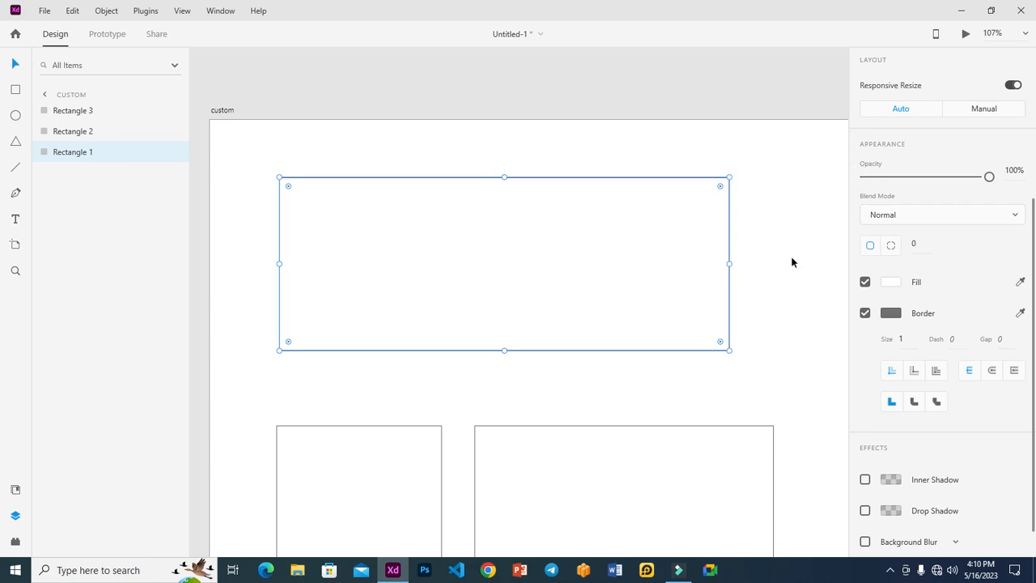
left_click_drag(989, 177, 858, 183)
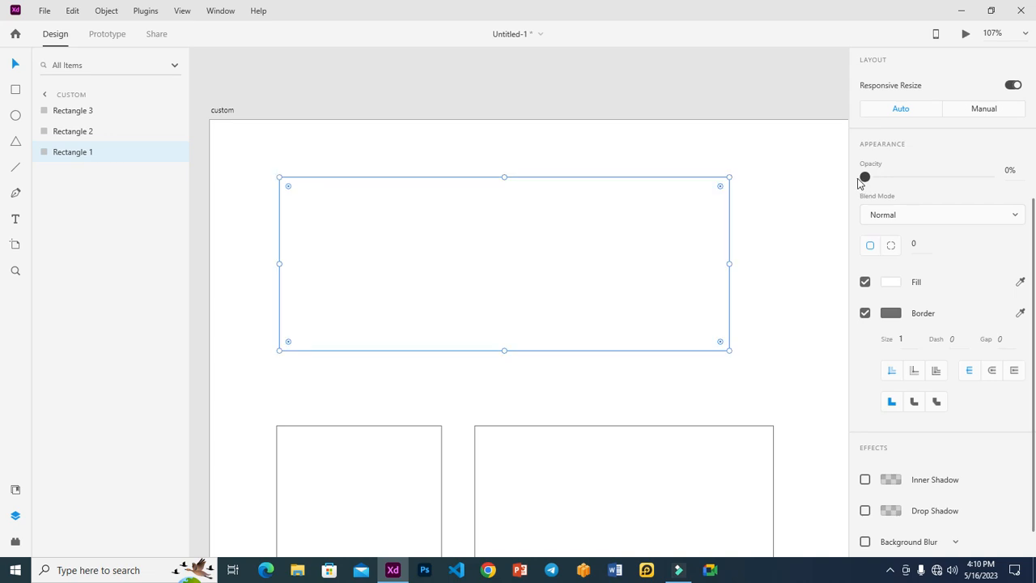
left_click(779, 167)
Step: Reselect the upper rectangle and restore its opacity to 100%
left_click(653, 222)
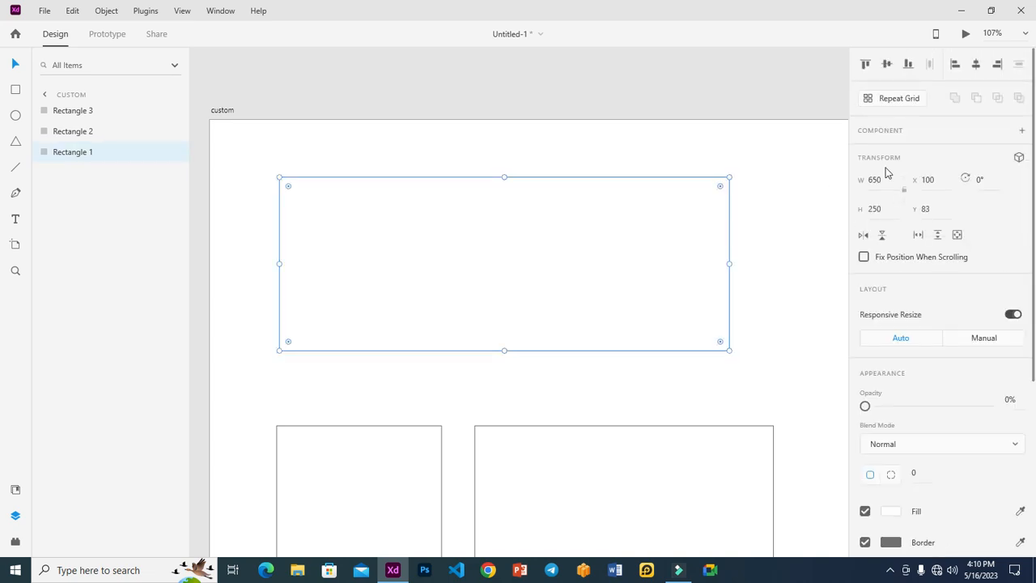
scroll(917, 271, "down", 3)
scroll(923, 259, "down", 1)
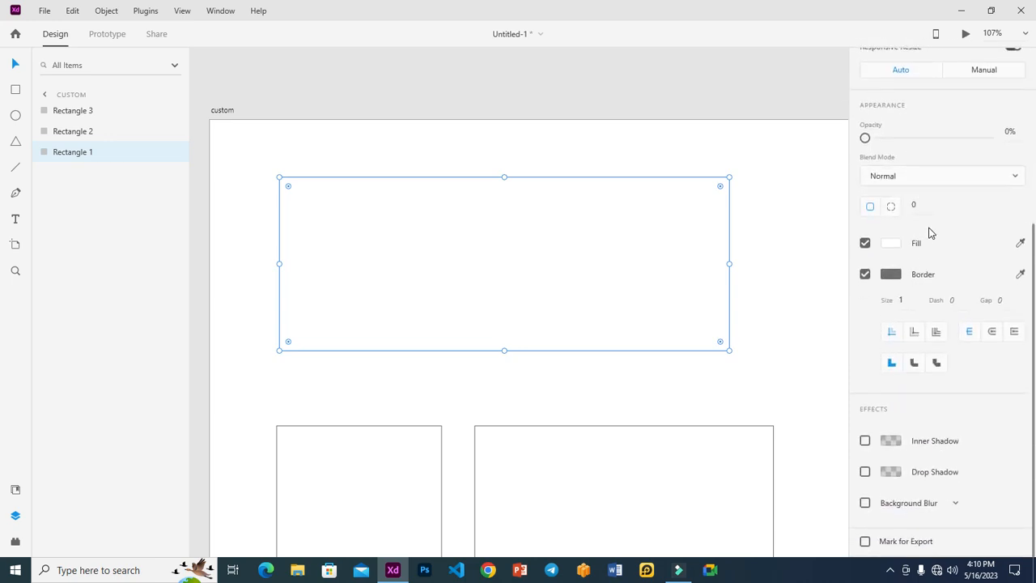
scroll(929, 233, "up", 2)
left_click_drag(866, 215, 997, 228)
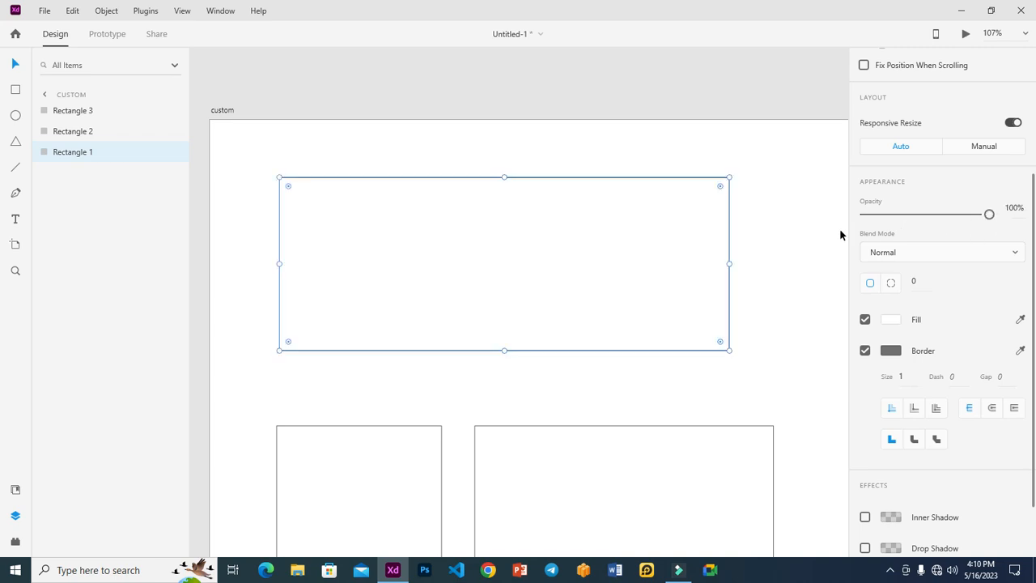
Step: Examine the blend modes available for the upper rectangle, leaving Normal selected
scroll(839, 231, "down", 1)
left_click(980, 253)
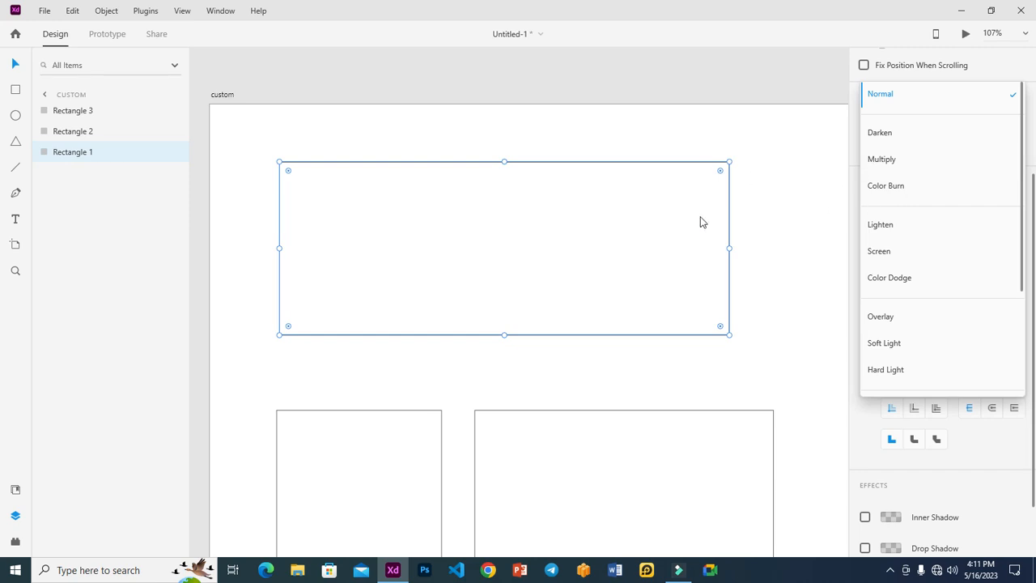
left_click(806, 183)
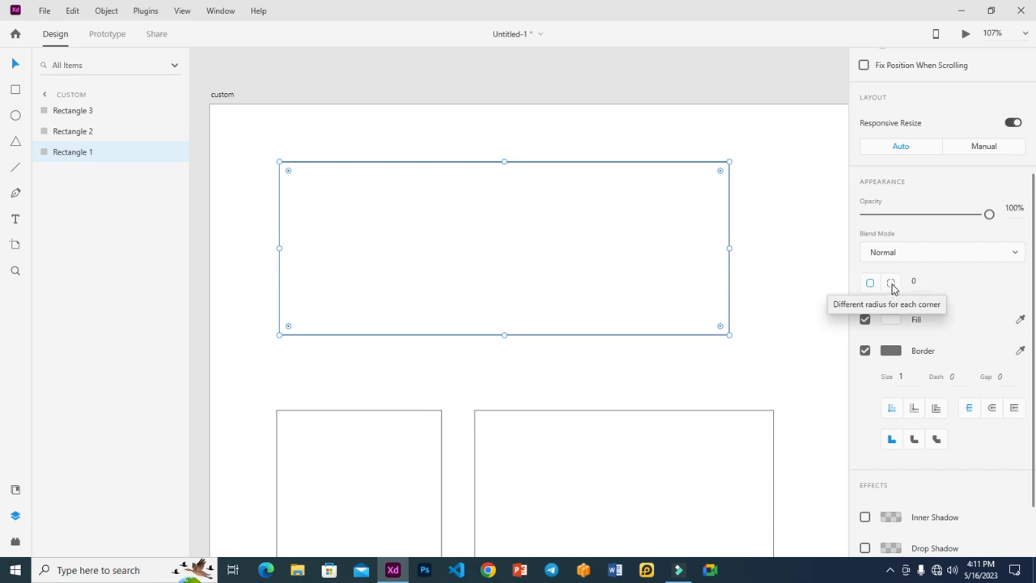
Step: Try rounding all four corners of the upper rectangle equally with a radius of 50, and reduce the radius to about 14
left_click(892, 284)
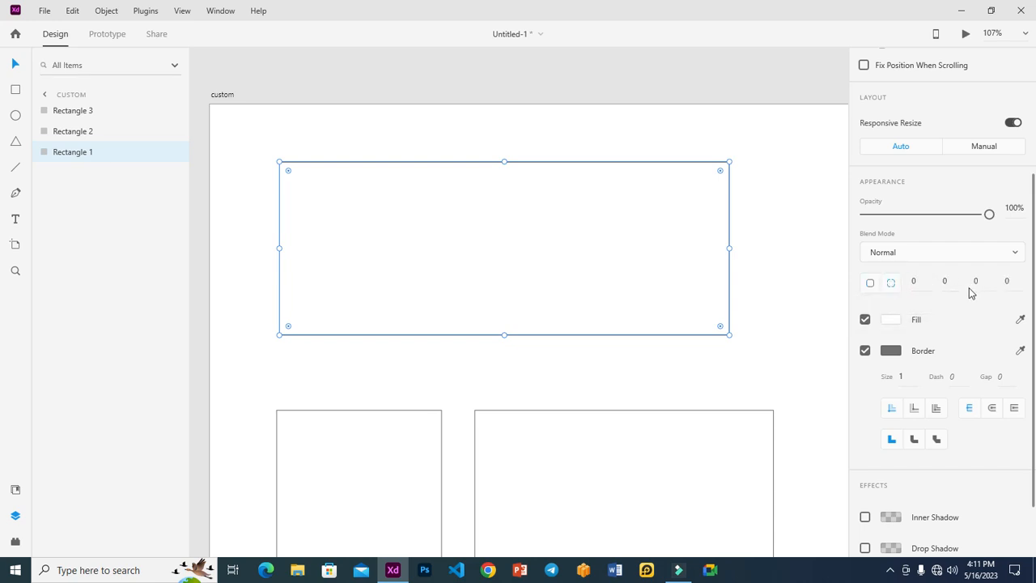
left_click(870, 283)
left_click(913, 282)
type("50")
key("Return")
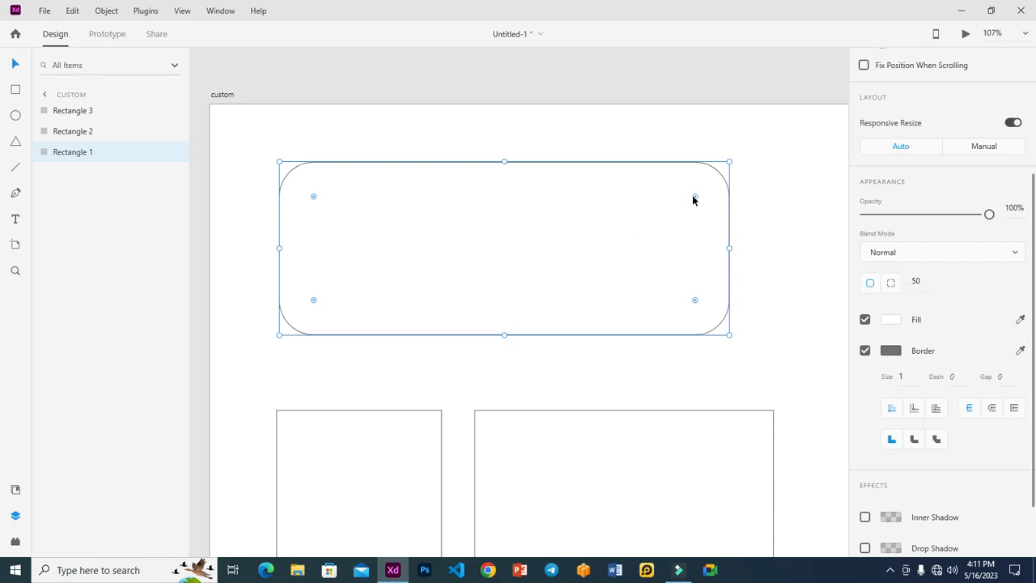
left_click_drag(695, 200, 719, 171)
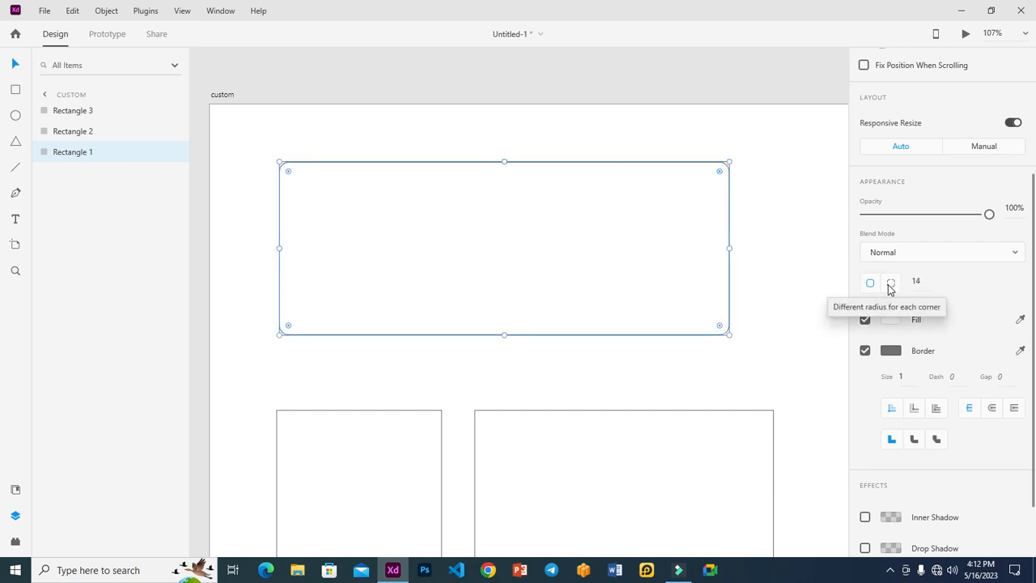
Step: Switch the upper rectangle to a different radius for each corner and set its top-left corner radius to 50
left_click(889, 288)
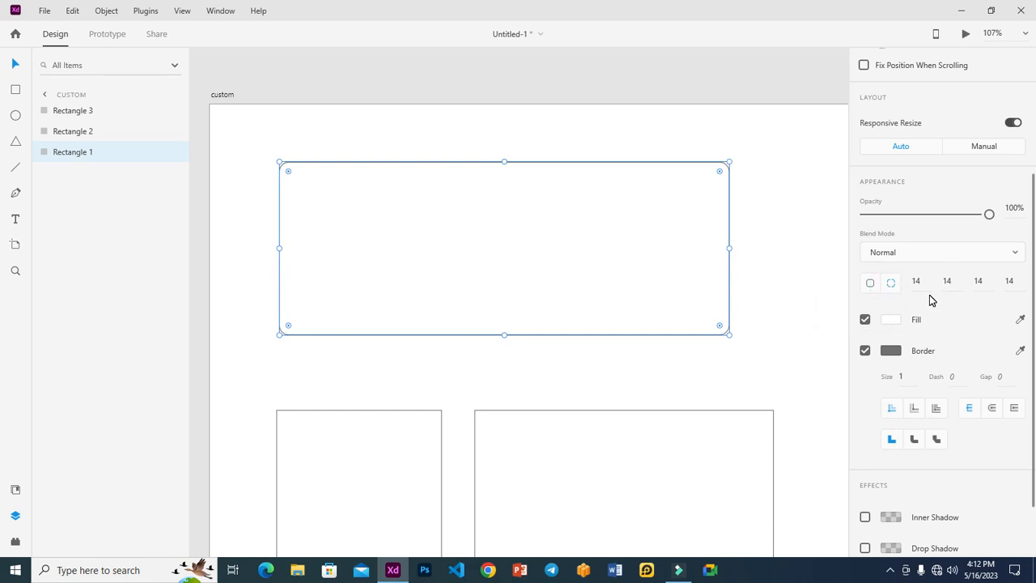
left_click(915, 282)
type("50")
left_click(542, 188)
left_click(947, 281)
left_click(925, 280)
left_click(949, 282)
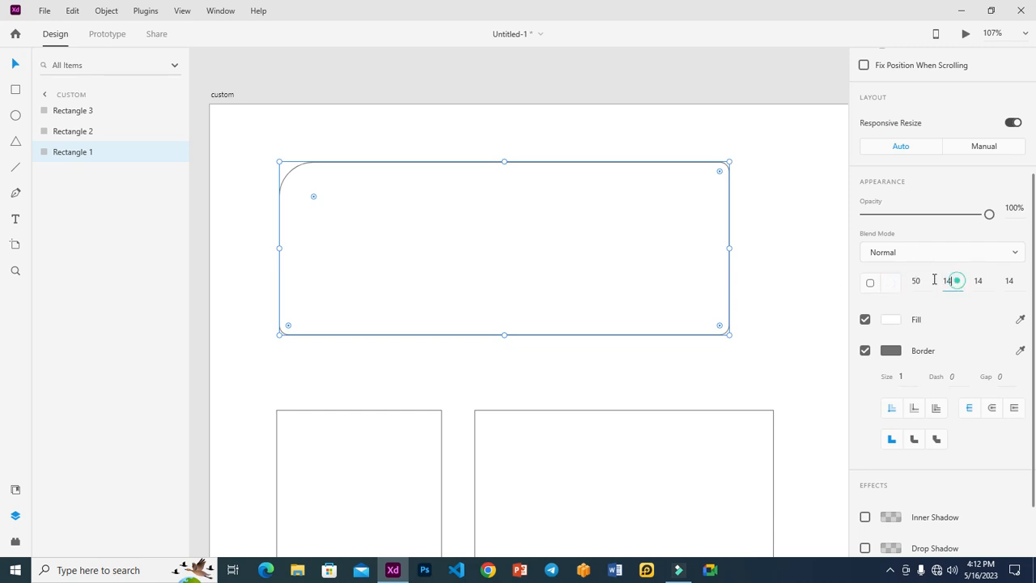
Step: Set the upper rectangle's top-right corner radius to 70 and reselect the rectangle
left_click(981, 280)
left_click(1010, 280)
left_click(951, 281)
type("70")
key("Return")
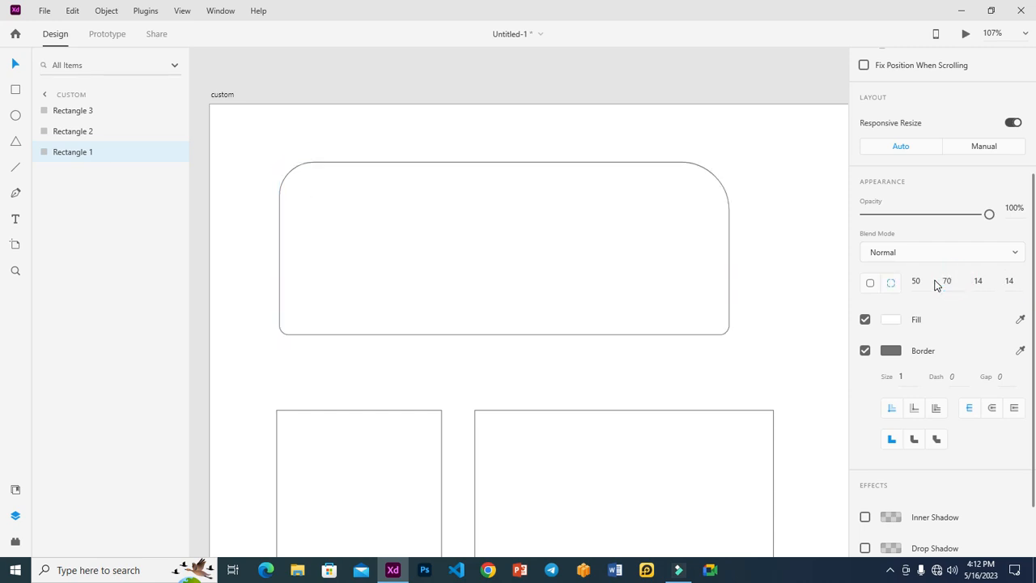
left_click(708, 246)
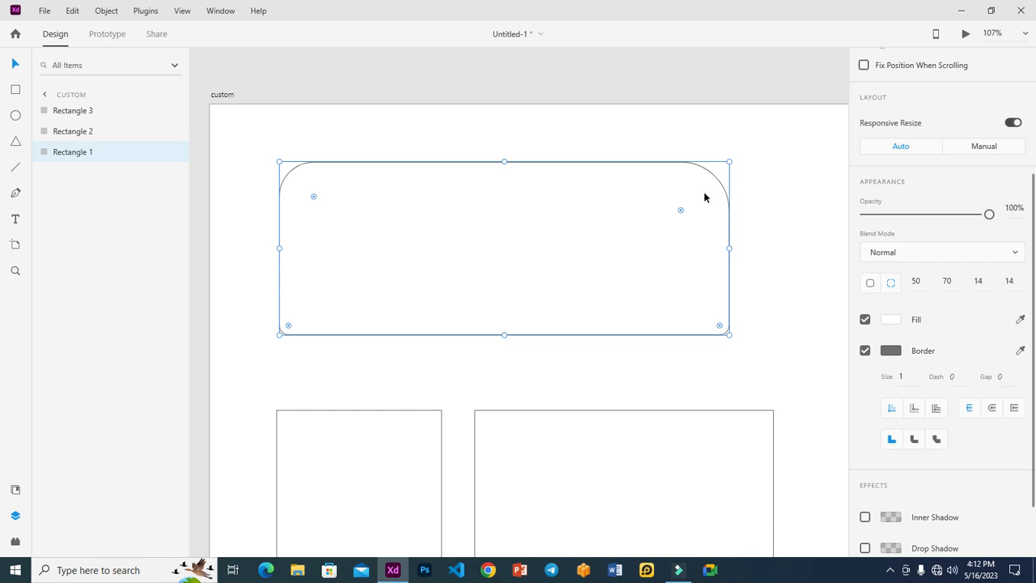
Step: Try a radius of 90 on the upper rectangle's bottom-right corner and change it to 20
left_click(981, 281)
type("90")
key("Return")
left_click(978, 281)
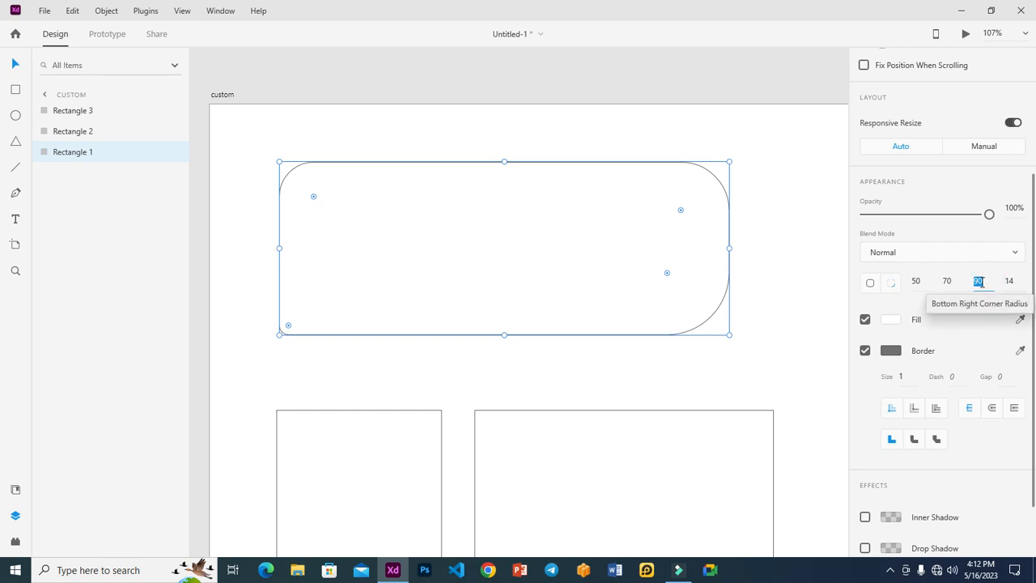
type("20")
key("Return")
Step: Set the upper rectangle's bottom-left corner radius to 0 and pull its top-right corner freehand to a radius of about 230
left_click(1009, 280)
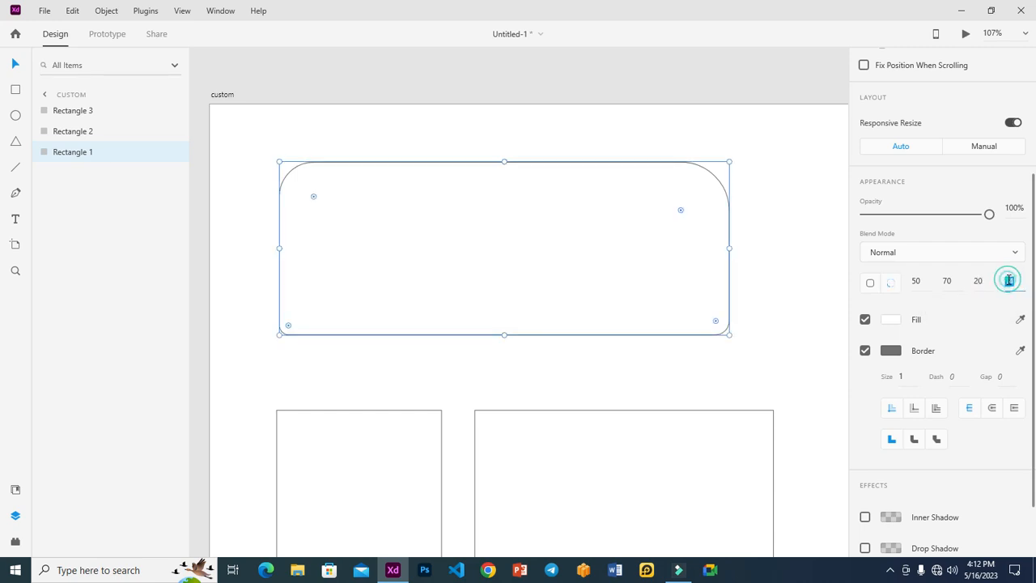
type("0")
key("Return")
left_click_drag(680, 213, 545, 258)
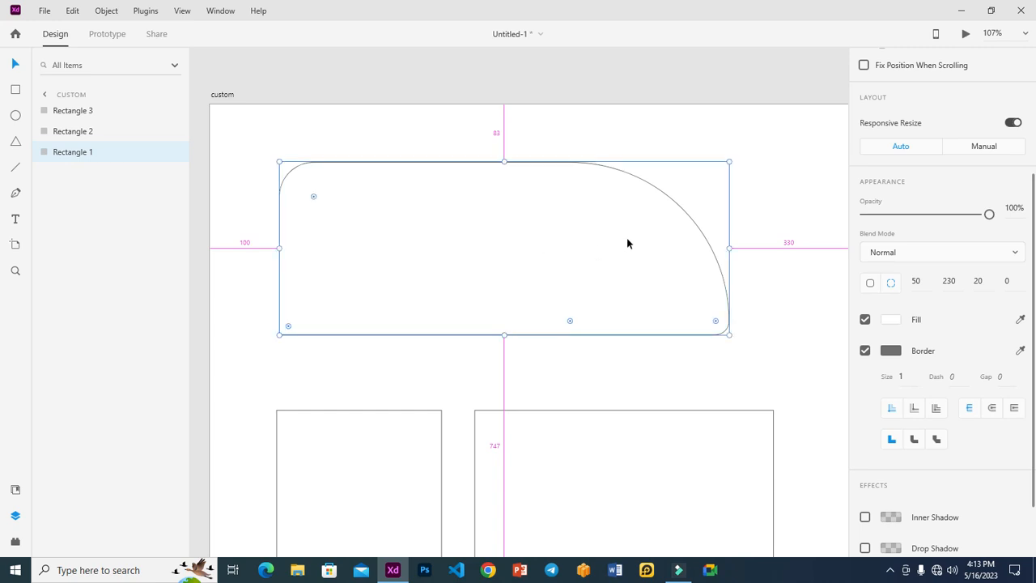
Step: Reset the upper rectangle's corner radii to 0 and reselect the rectangle
left_click(926, 281)
type("0")
left_click(957, 281)
type("0")
left_click(978, 281)
type("0")
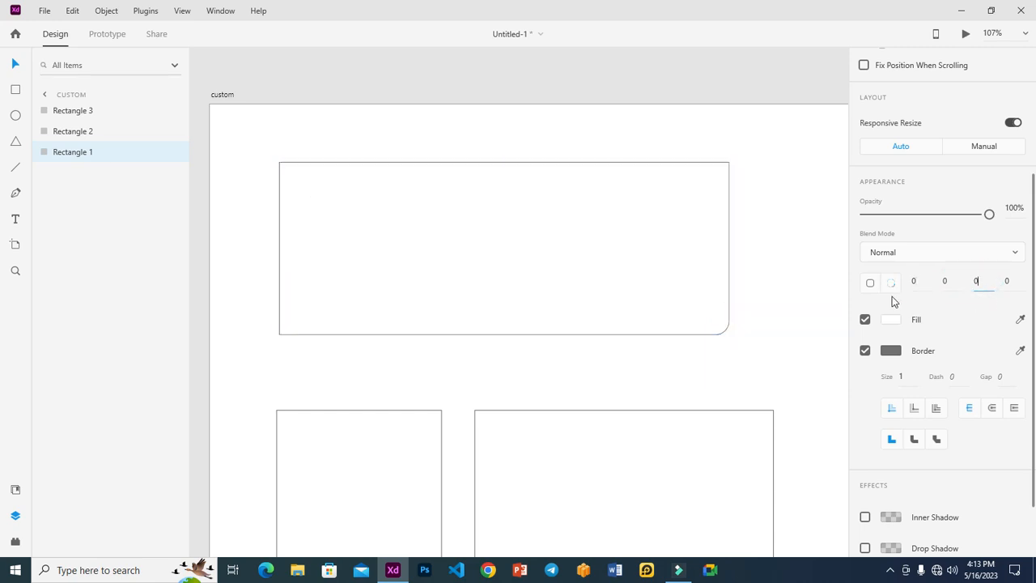
left_click(1008, 283)
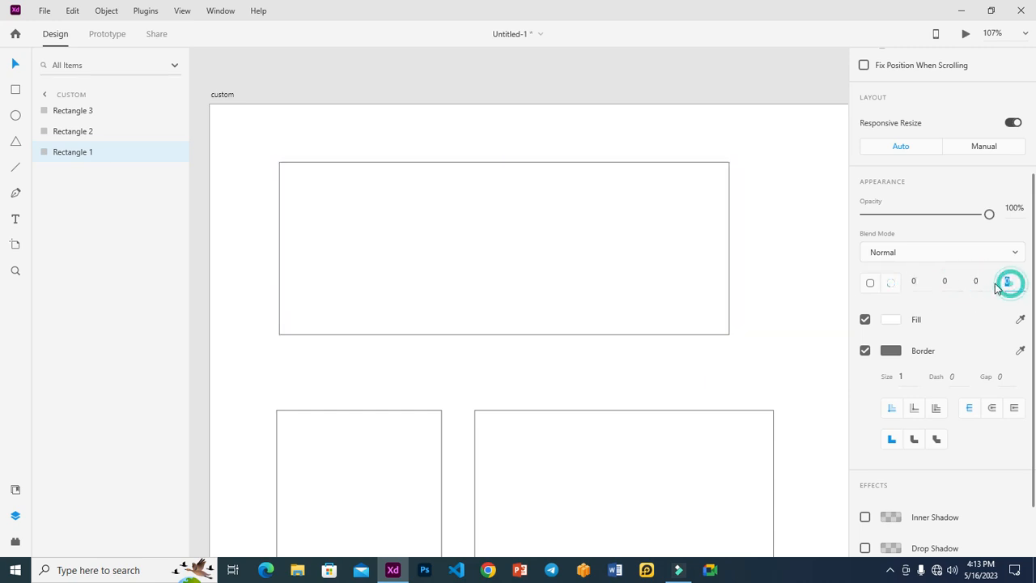
left_click(806, 233)
left_click(619, 238)
Step: Round only two opposite corners of the upper rectangle freehand, top-left to about 75 and bottom-right to about 94, and deselect it
scroll(910, 319, "down", 3)
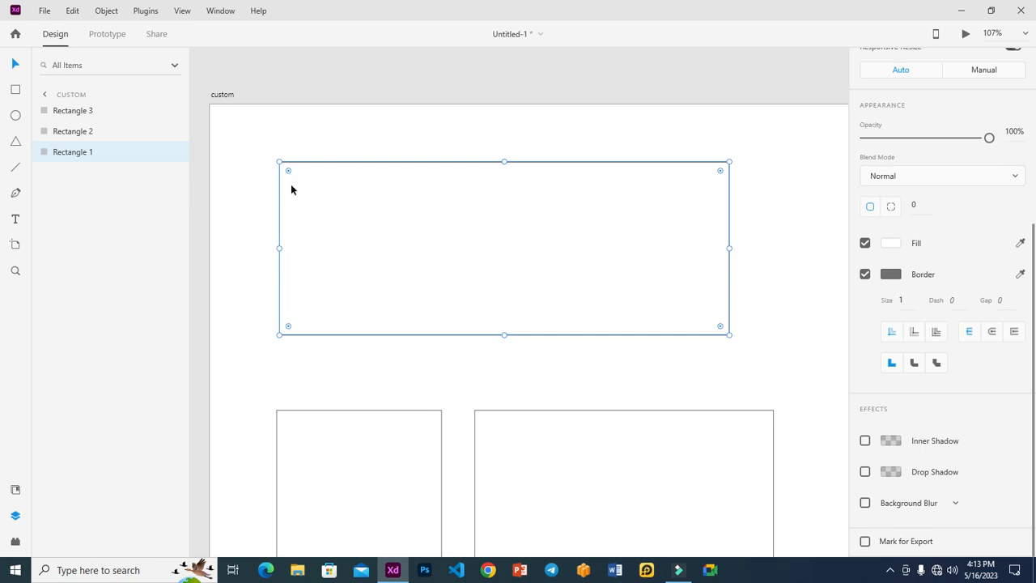
key("alt")
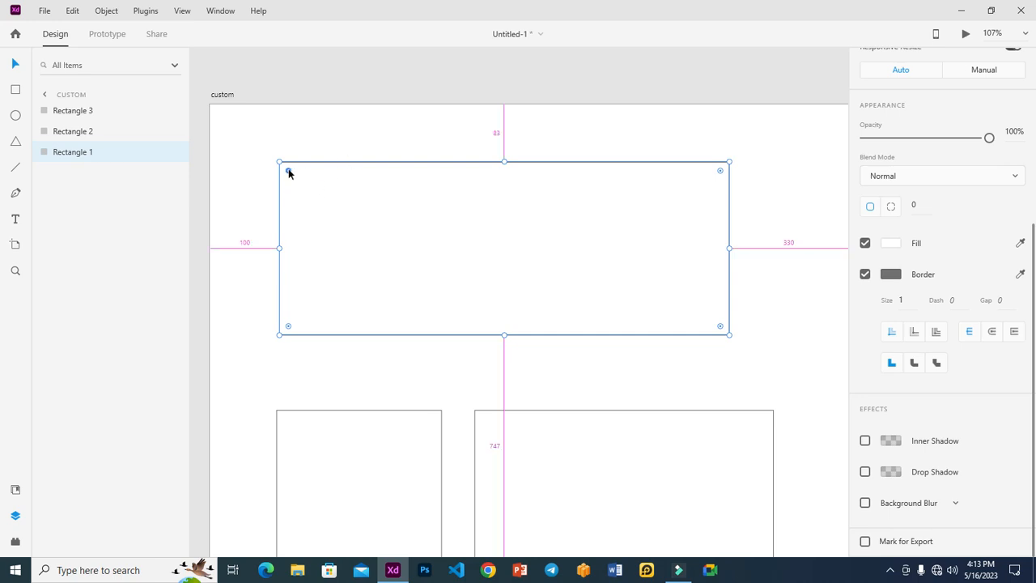
left_click_drag(289, 172, 373, 244)
key("ctrl+z")
left_click_drag(289, 173, 326, 215)
left_click_drag(723, 330, 666, 293)
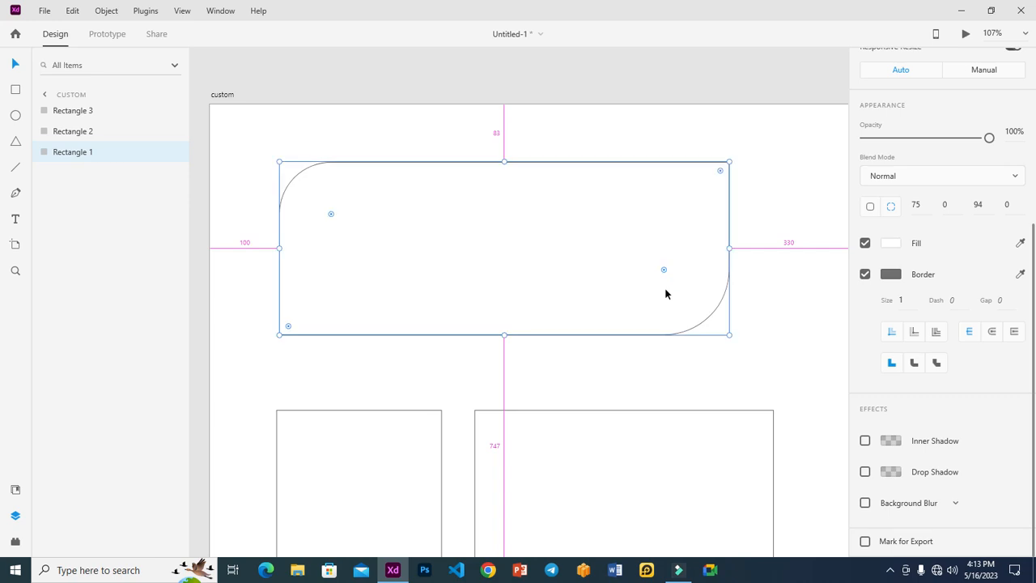
left_click(793, 327)
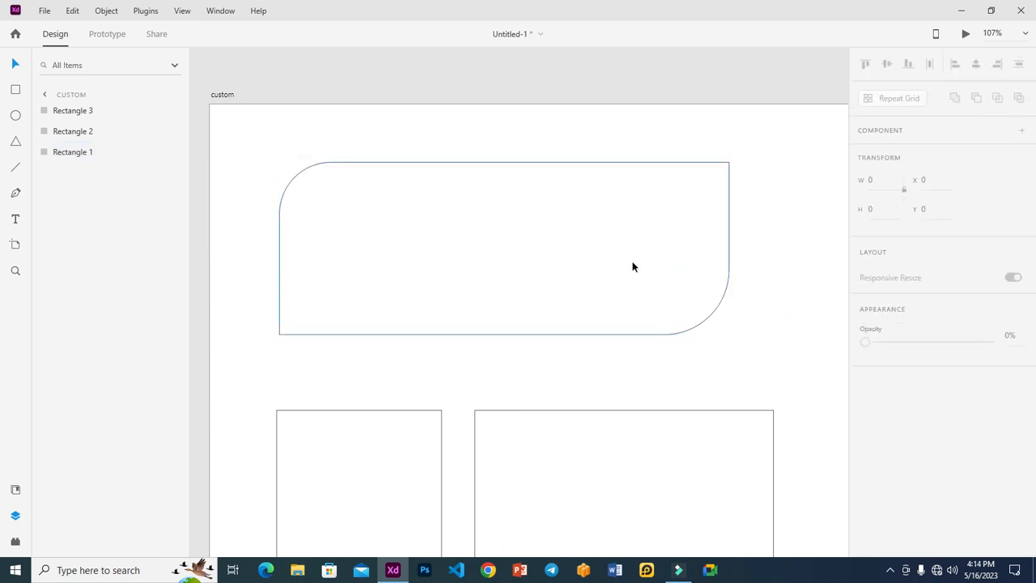
Step: Reselect the upper rectangle and try switching its fill off and on several times, leaving the fill enabled
left_click(564, 268)
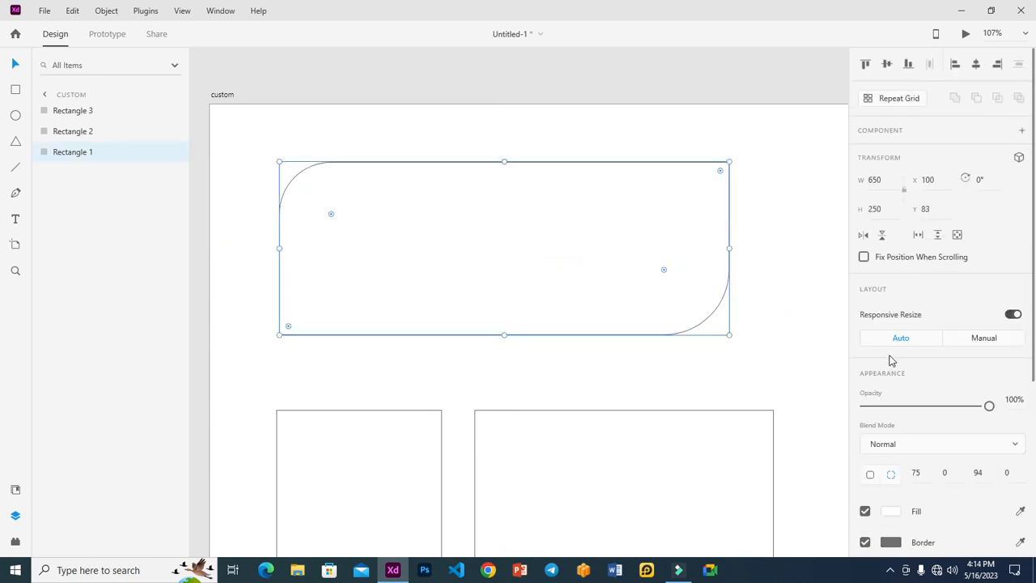
scroll(900, 359, "down", 4)
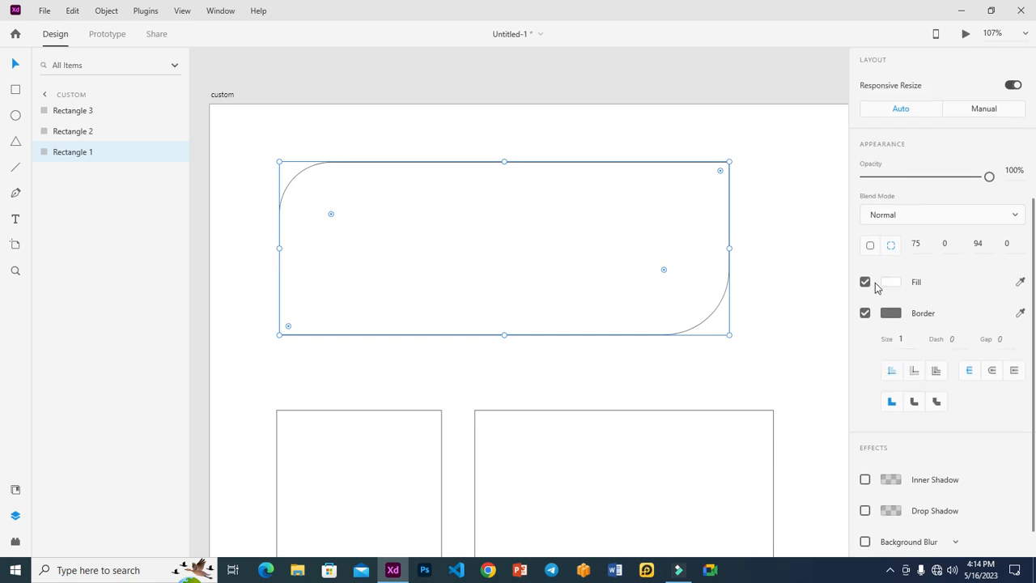
scroll(893, 295, "down", 1)
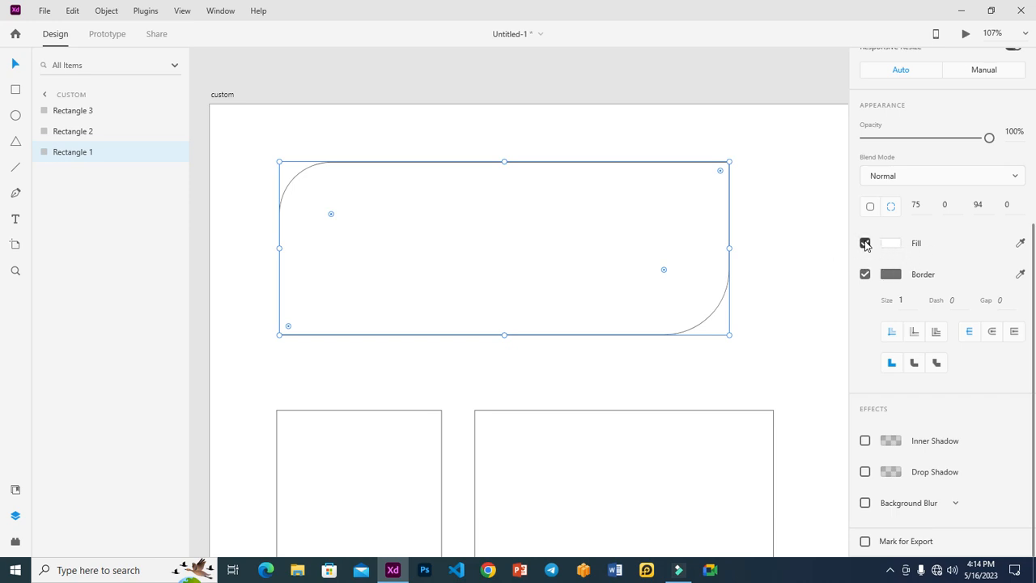
left_click(864, 243)
left_click(864, 243)
left_click(865, 243)
left_click(864, 244)
left_click(864, 244)
left_click(864, 244)
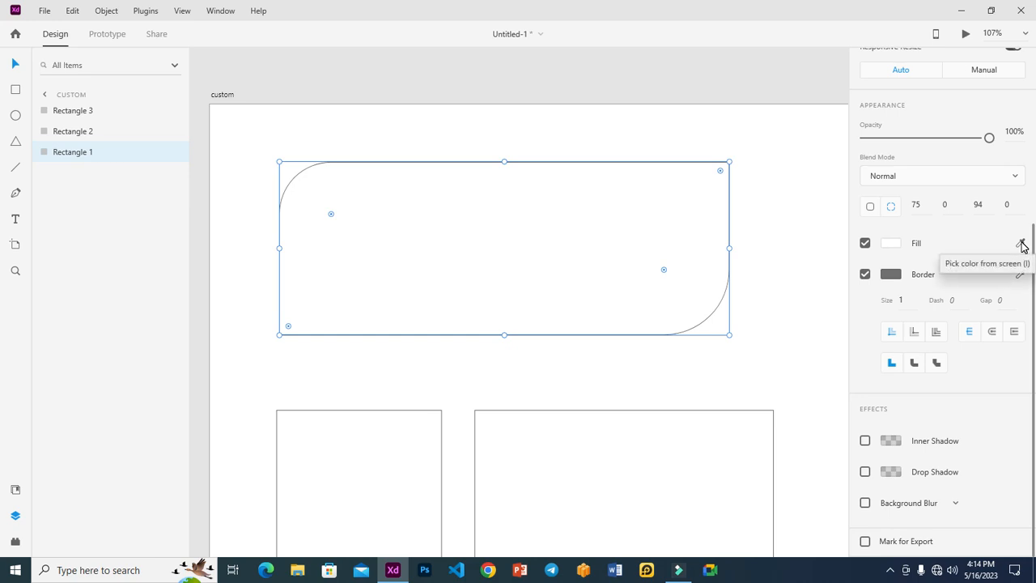
Step: Try several red shades for the upper rectangle's solid fill, settle on #C70A0A, and deselect the shape
left_click(891, 244)
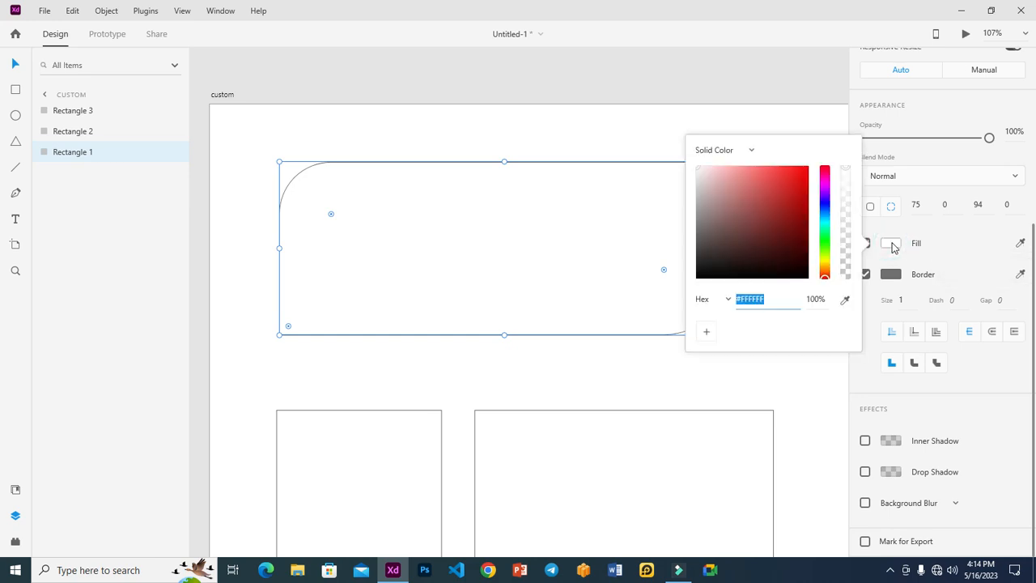
left_click_drag(791, 198, 801, 186)
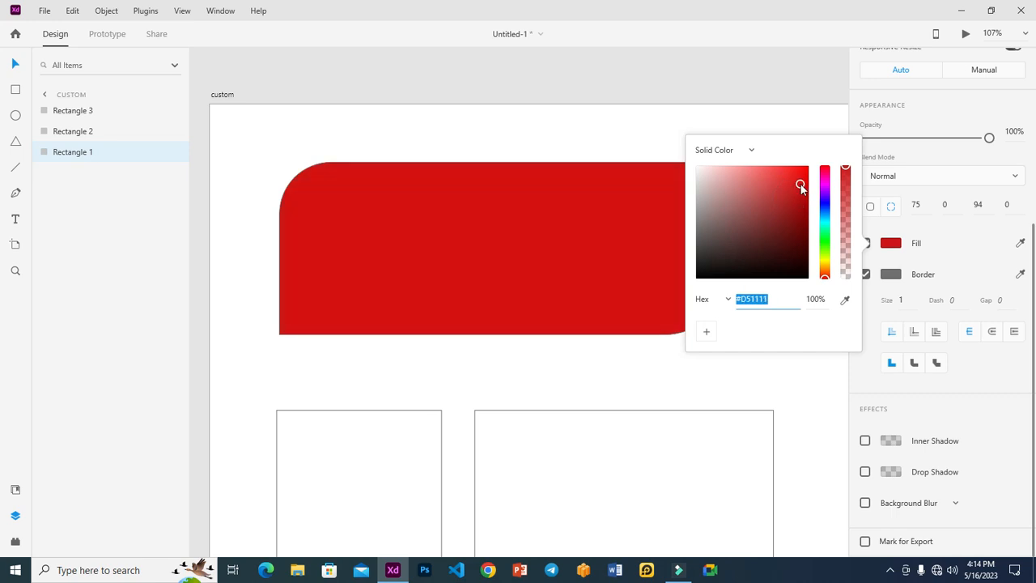
left_click(800, 204)
mouse_move(798, 221)
left_mouse_down()
mouse_move(780, 217)
mouse_move(799, 255)
mouse_move(741, 228)
mouse_move(783, 176)
mouse_move(798, 183)
mouse_move(803, 221)
left_mouse_up()
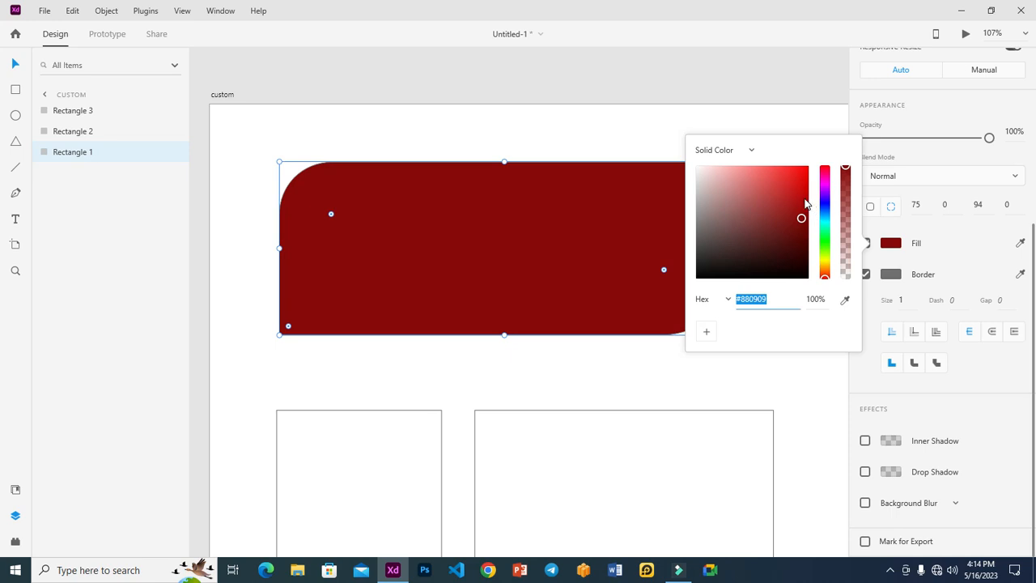
left_click_drag(811, 204, 804, 192)
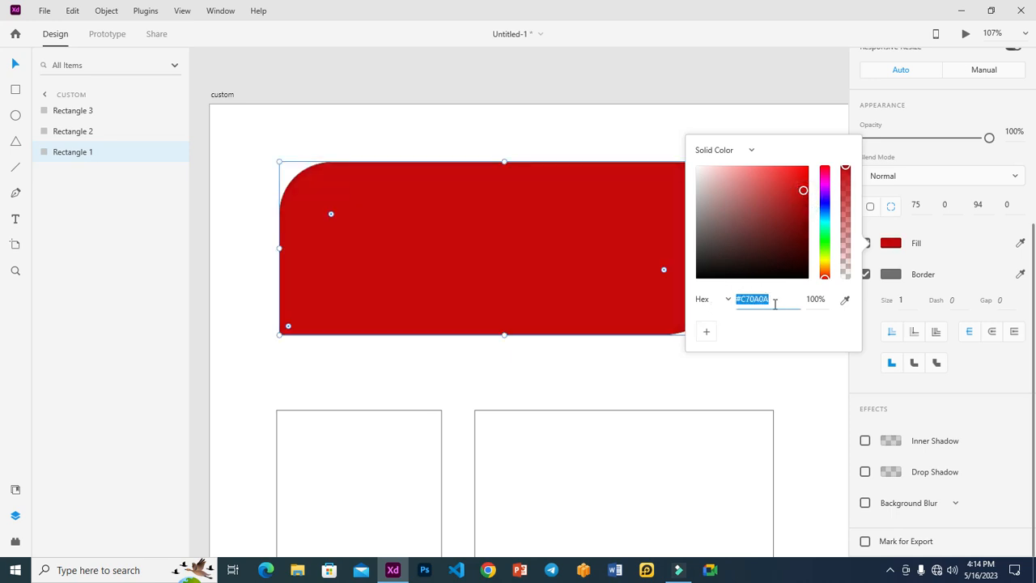
left_click(780, 303)
double_click(783, 301)
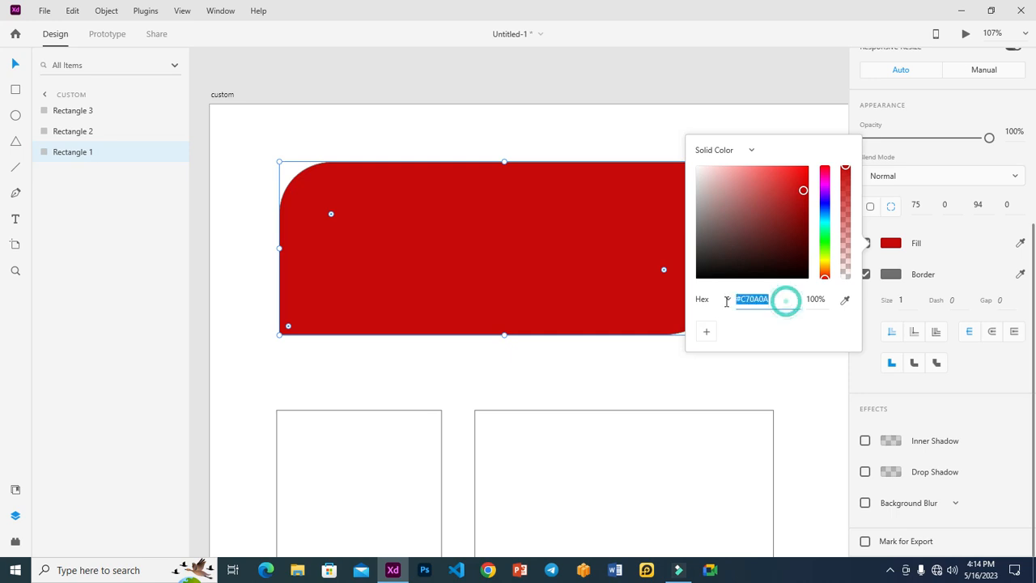
left_click(777, 301)
double_click(778, 300)
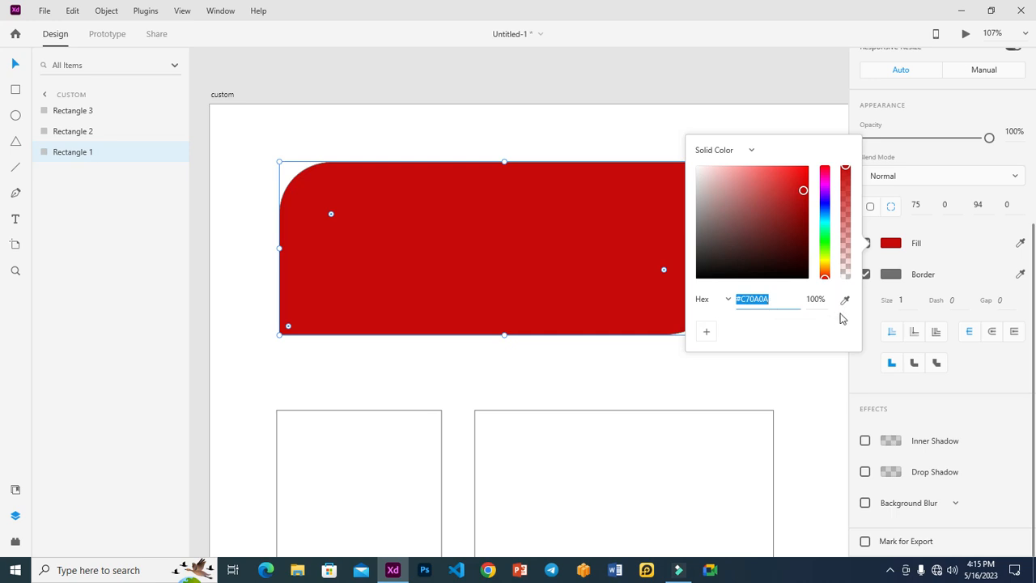
left_click(950, 264)
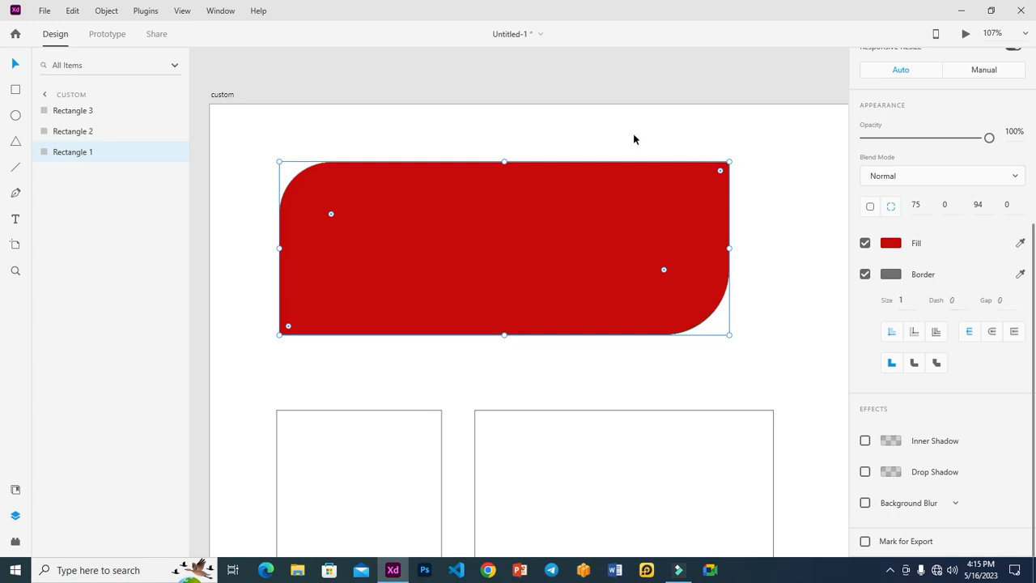
left_click(768, 171)
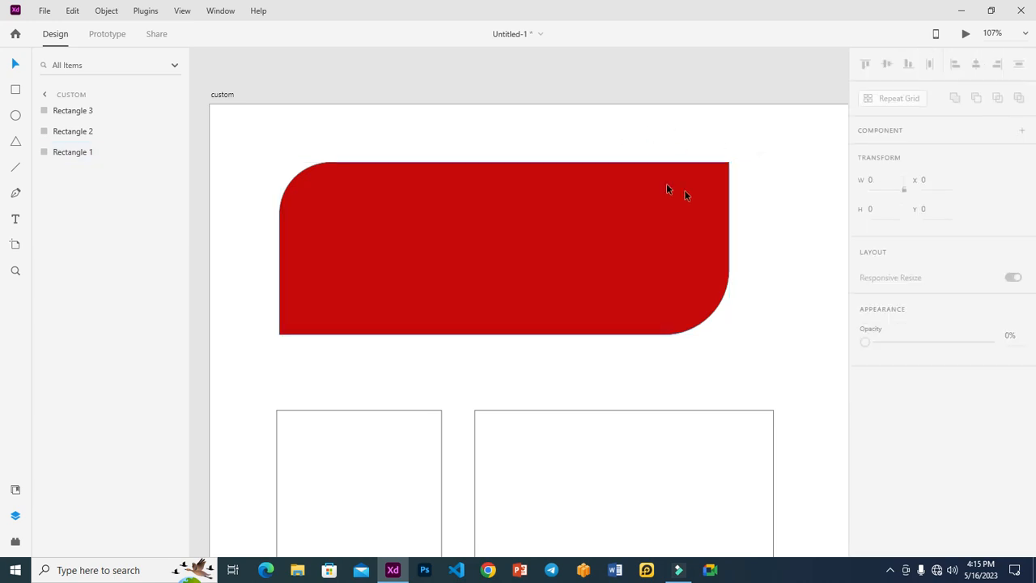
Step: Change the upper rectangle's border color to magenta #E813D5 and deselect the shape
left_click(706, 169)
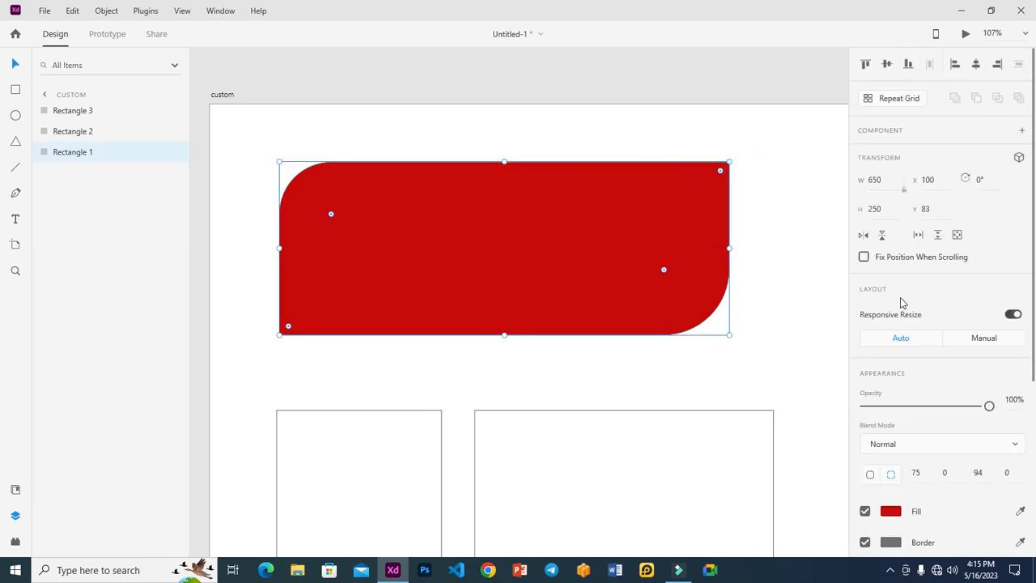
scroll(904, 301, "down", 3)
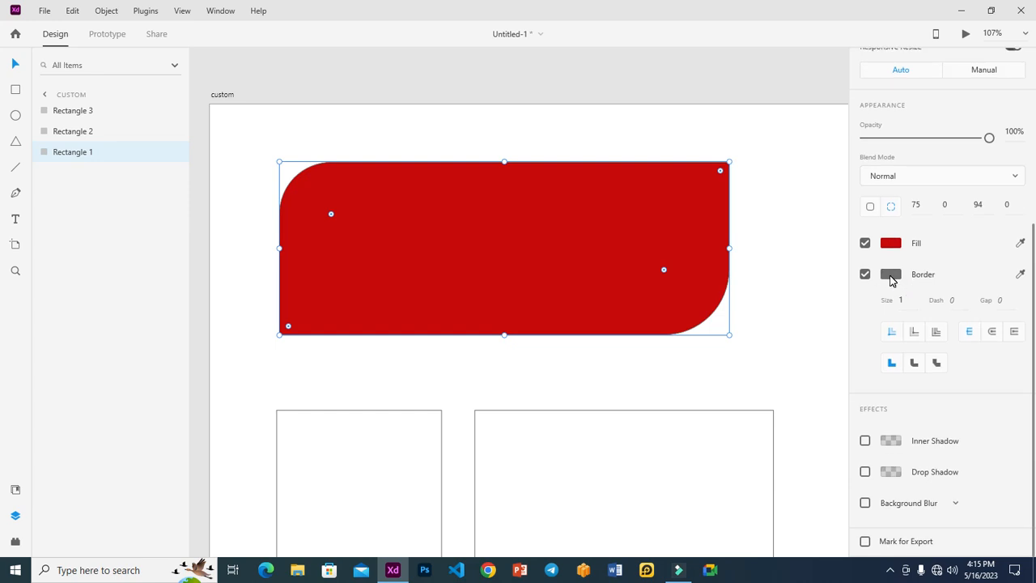
left_click(890, 276)
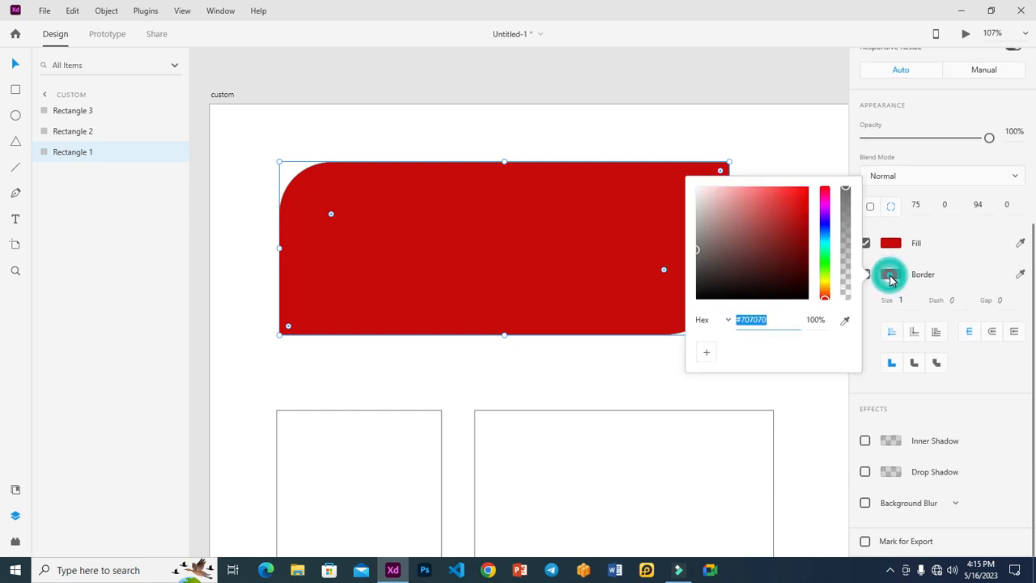
left_click(824, 203)
left_click(800, 195)
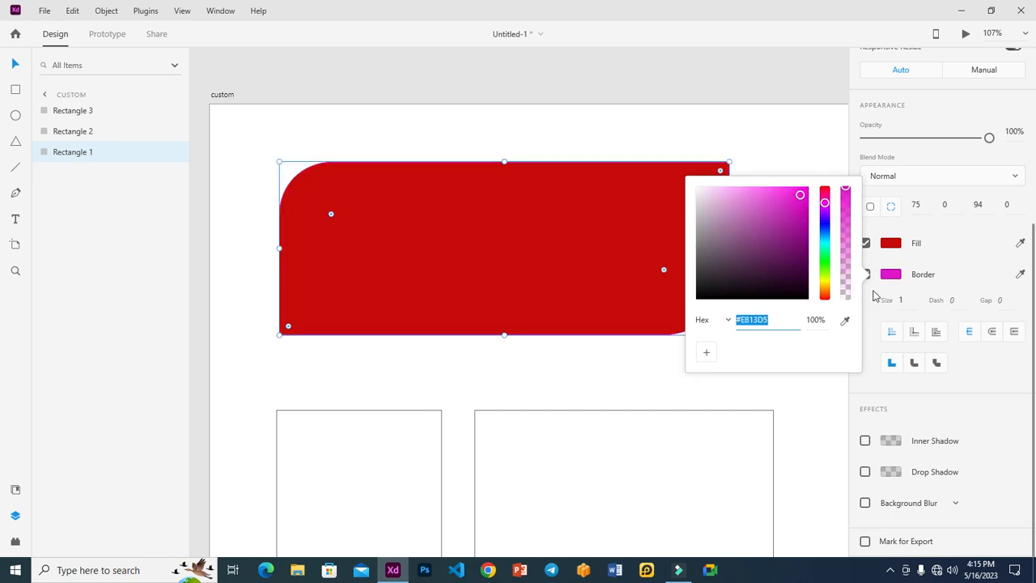
left_click(968, 273)
left_click(777, 165)
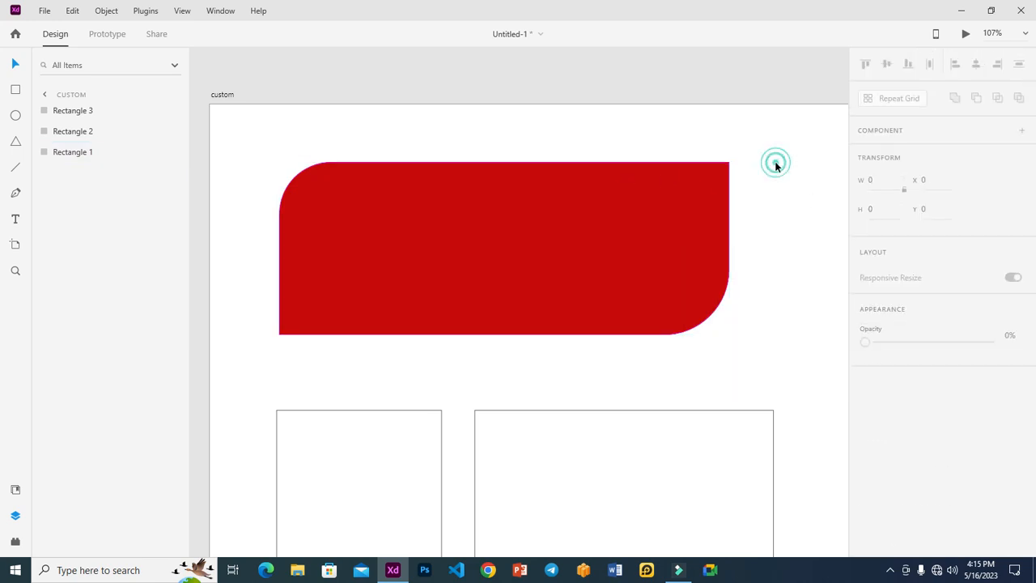
Step: Select the upper red rectangle and set its border size to 20
left_click(664, 242)
scroll(901, 294, "down", 5)
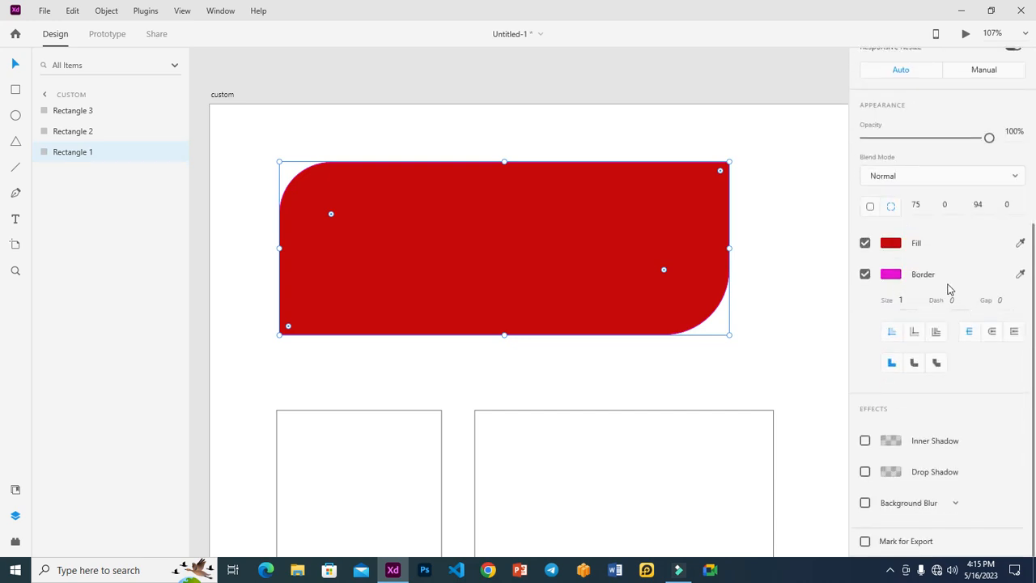
left_click(902, 300)
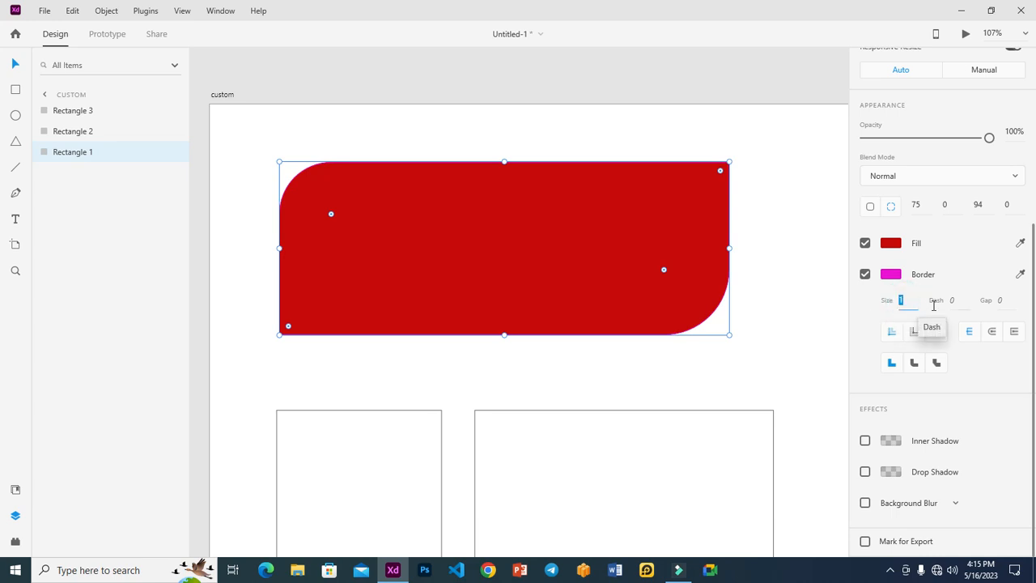
type("20")
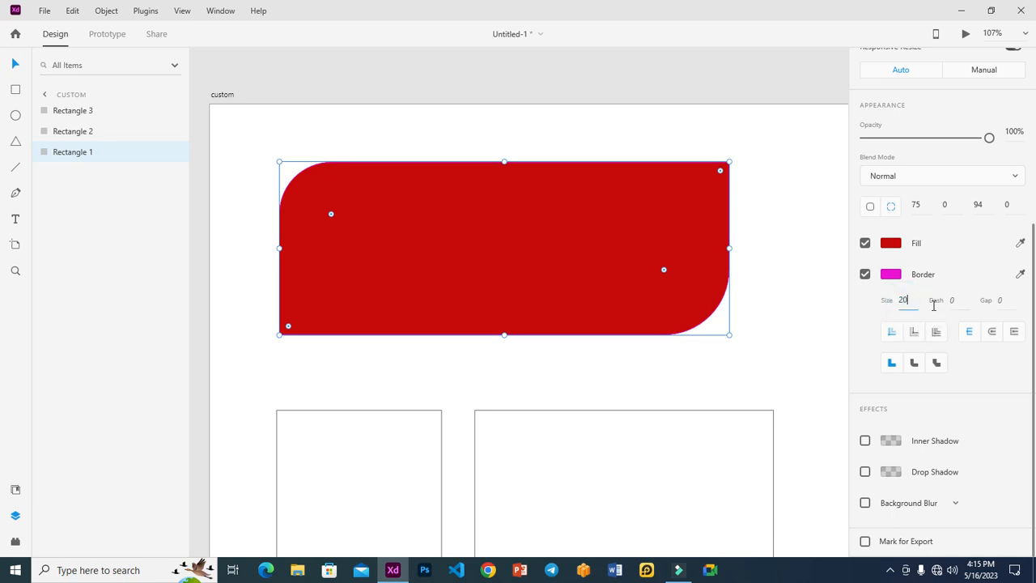
key("Return")
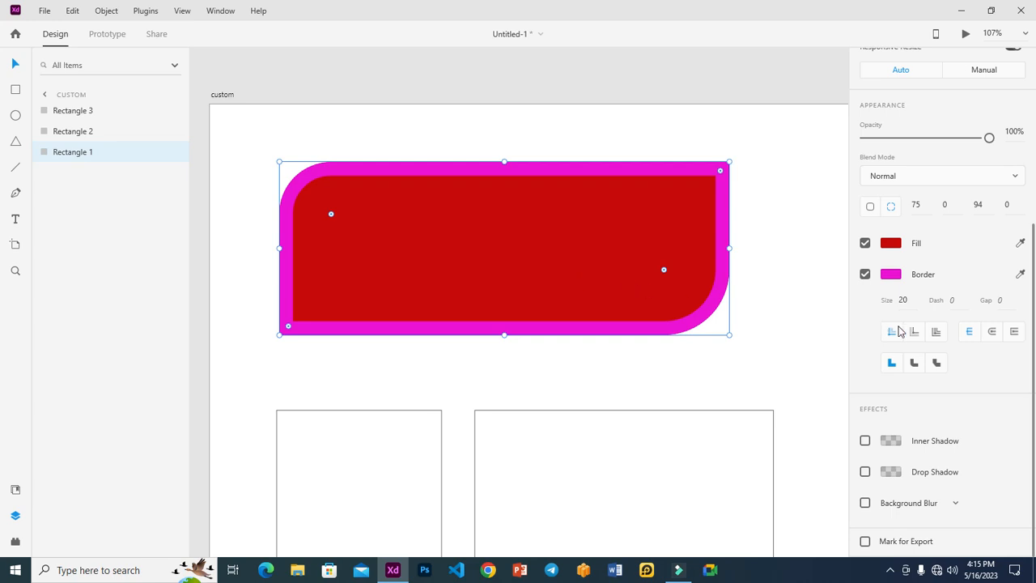
Step: Make the upper rectangle's border dashed, trying dash lengths of 5 and 10 and settling on 30
left_click(952, 301)
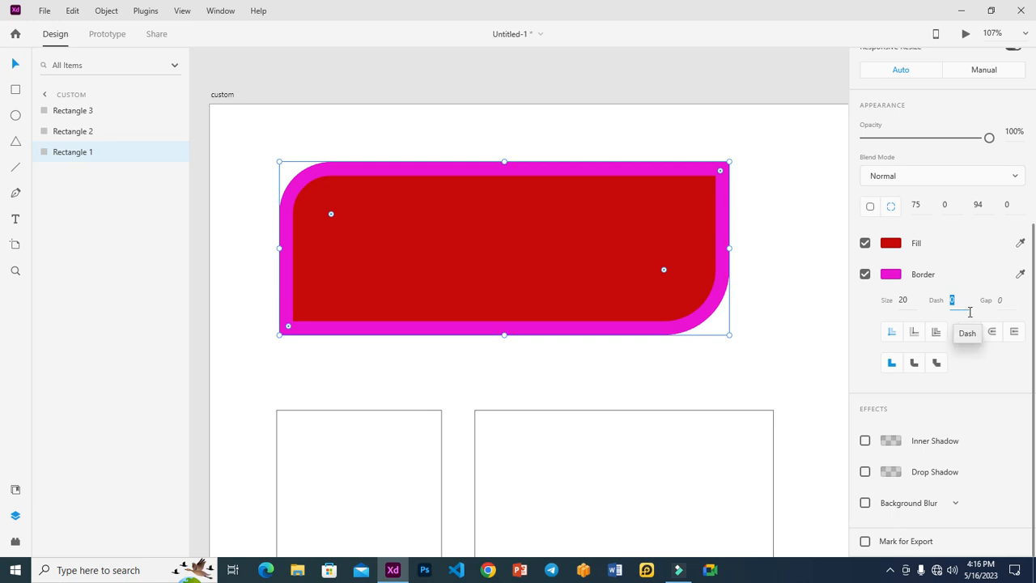
type("5")
key("Return")
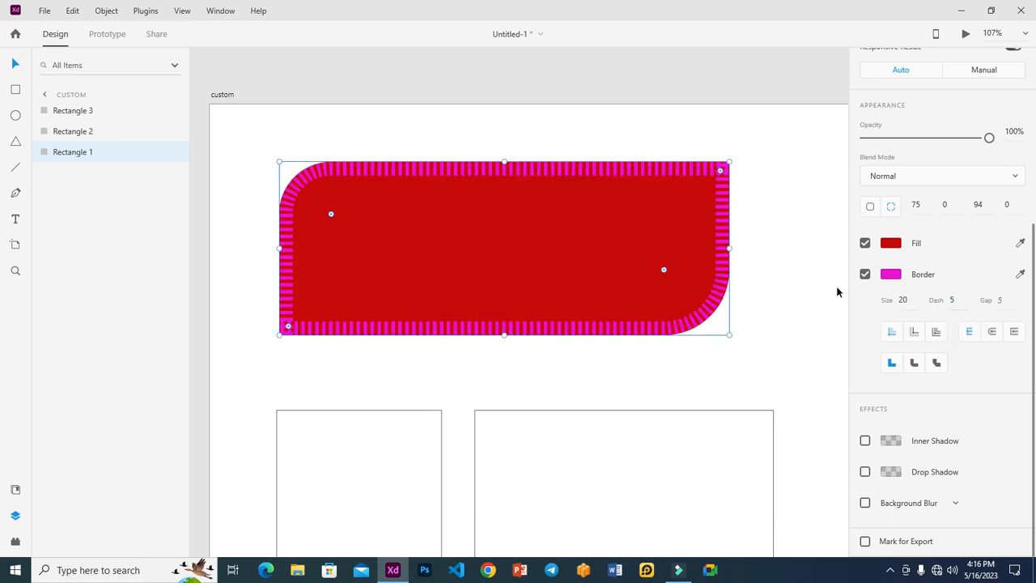
left_click(952, 299)
type("10")
key("Return")
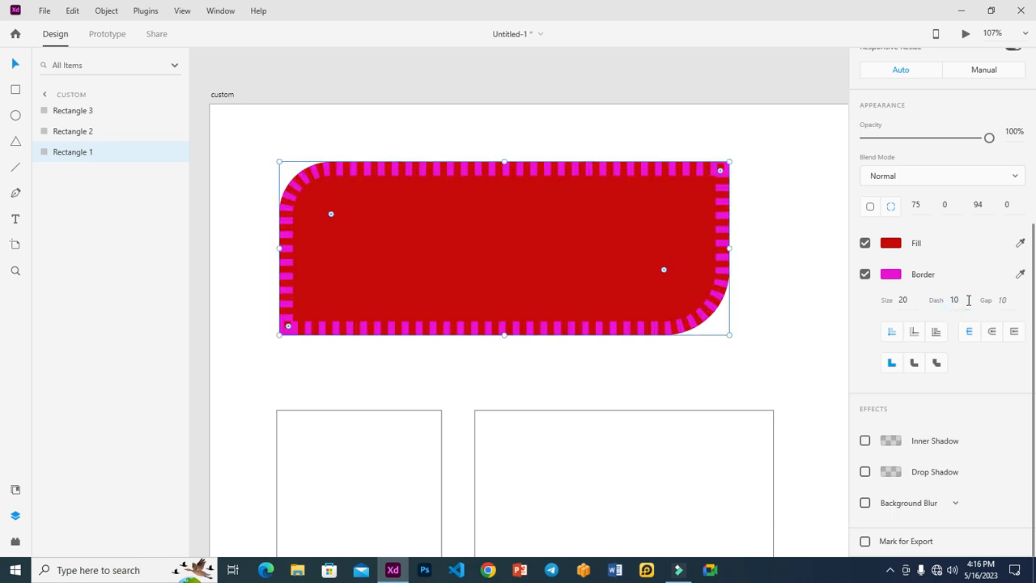
left_click(960, 300)
type("1")
key("Return")
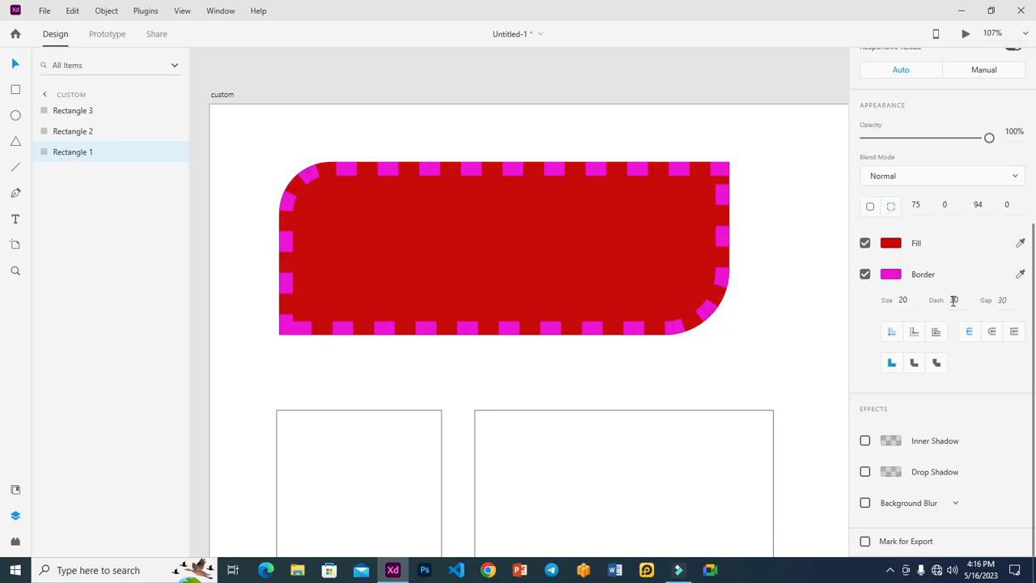
Step: Set the upper rectangle's border size to 10 and the gap between its dashes to 10
left_click(903, 299)
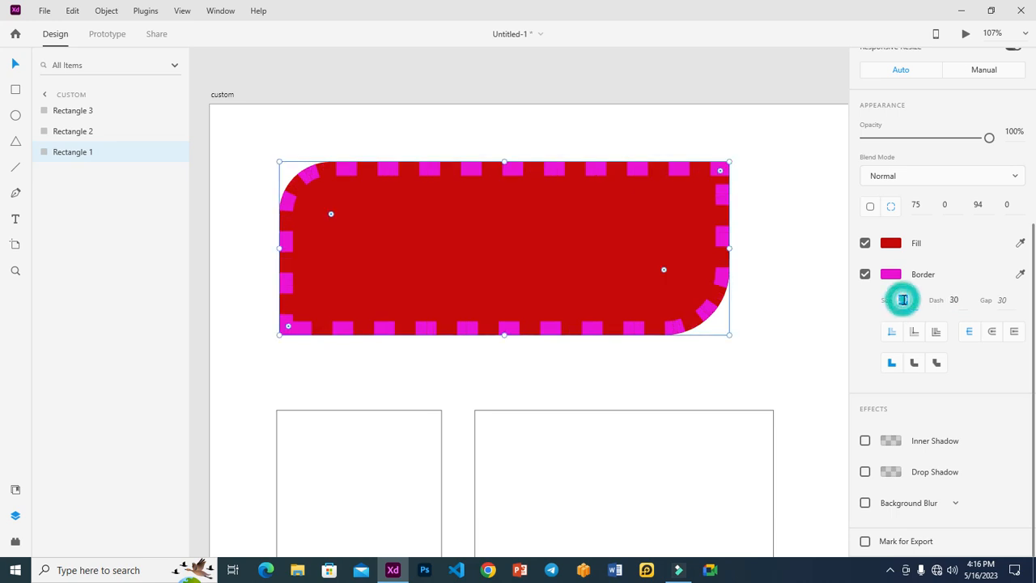
type("10")
key("Return")
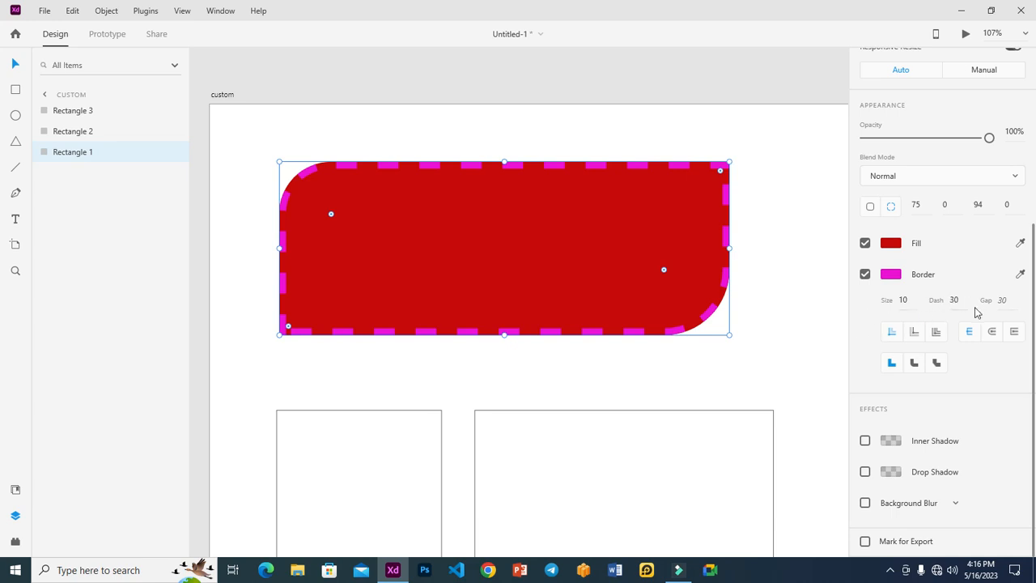
left_click(1002, 300)
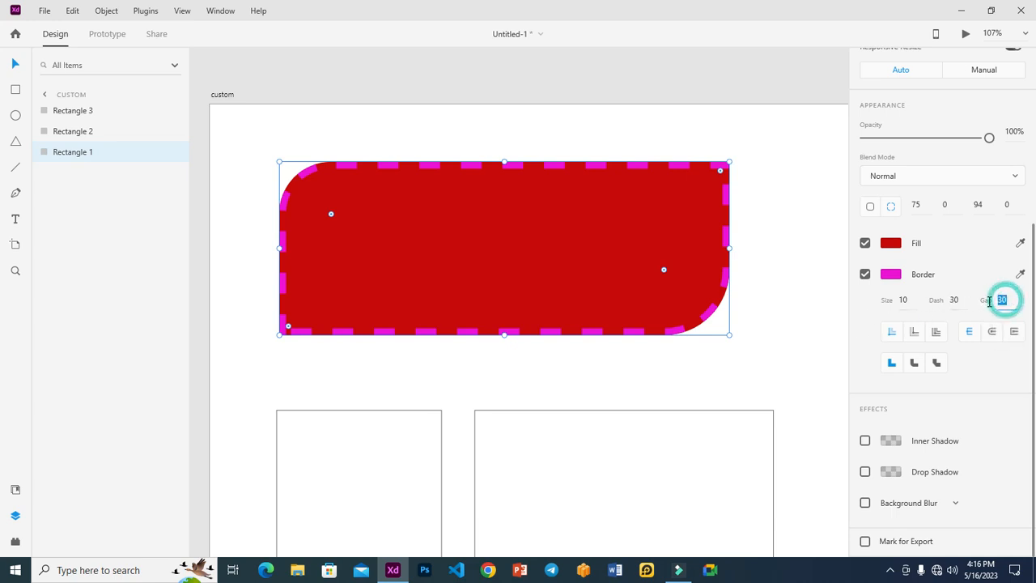
type("1")
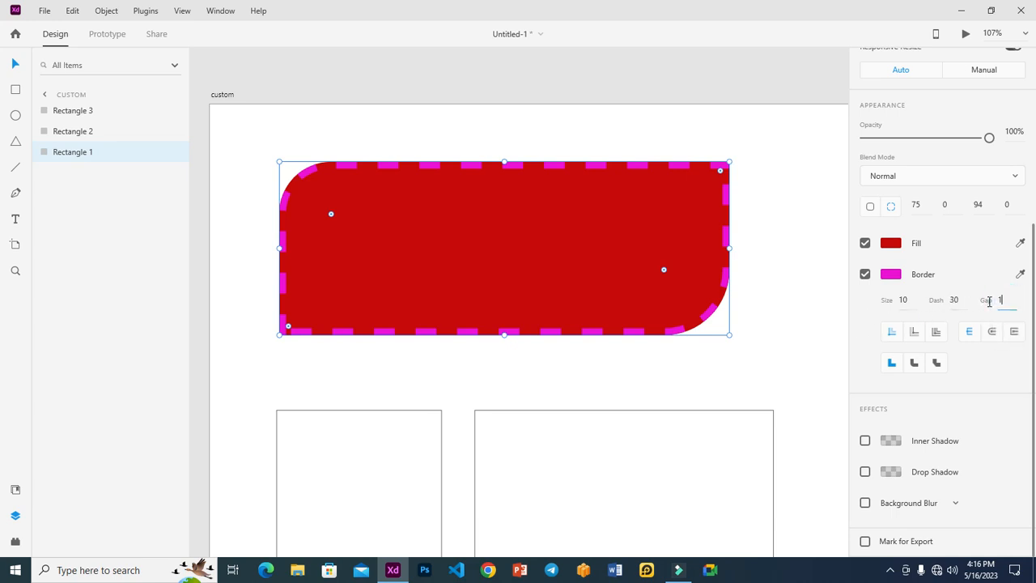
key("Return")
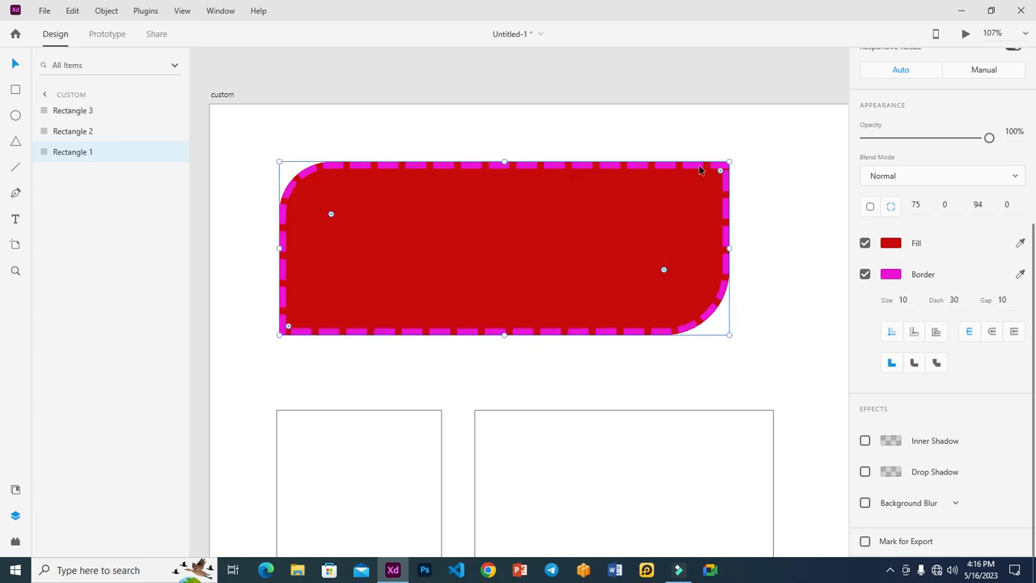
Step: Try the outer stroke and round cap on the dashed border, and settle on center stroke with projecting cap
left_click(915, 334)
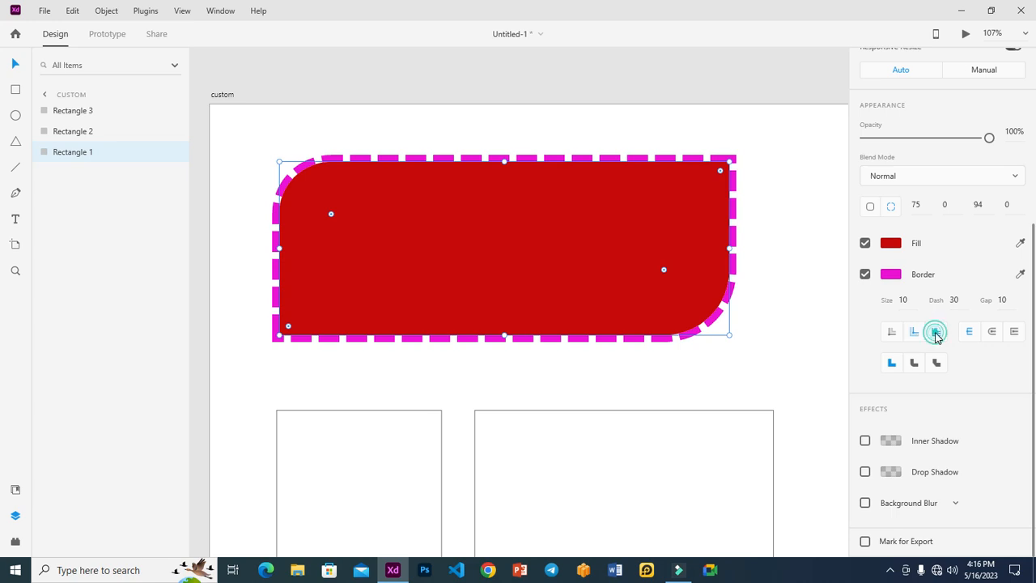
left_click(936, 334)
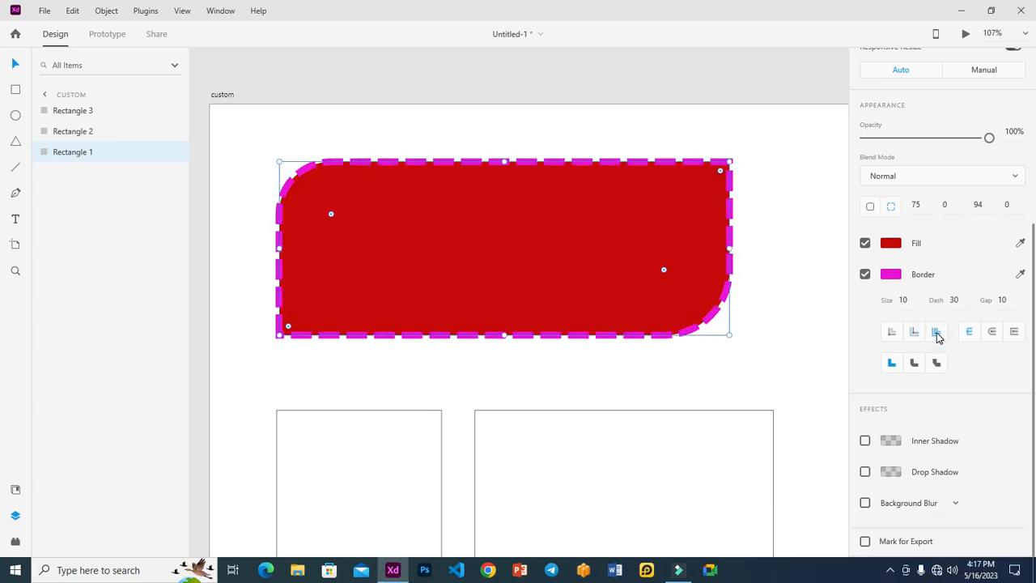
left_click(994, 335)
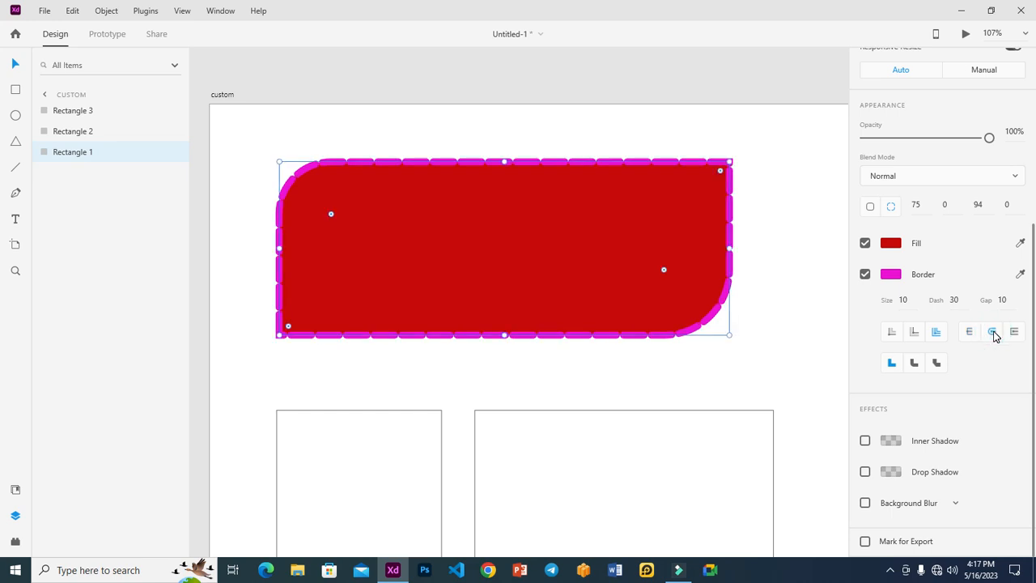
left_click(1014, 333)
Step: Make the border solid again by setting its dash and gap to 0, and deselect the rectangle
left_click(962, 298)
type("0")
left_click(1001, 300)
type("0")
left_click(802, 261)
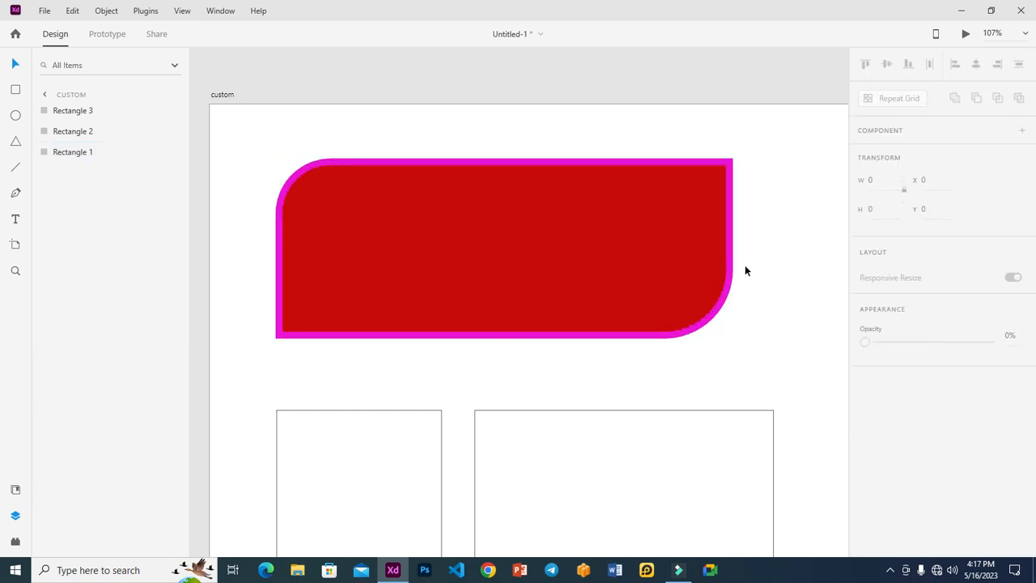
Step: Reselect the upper rectangle, give its border a round join, and deselect it
left_click(730, 271)
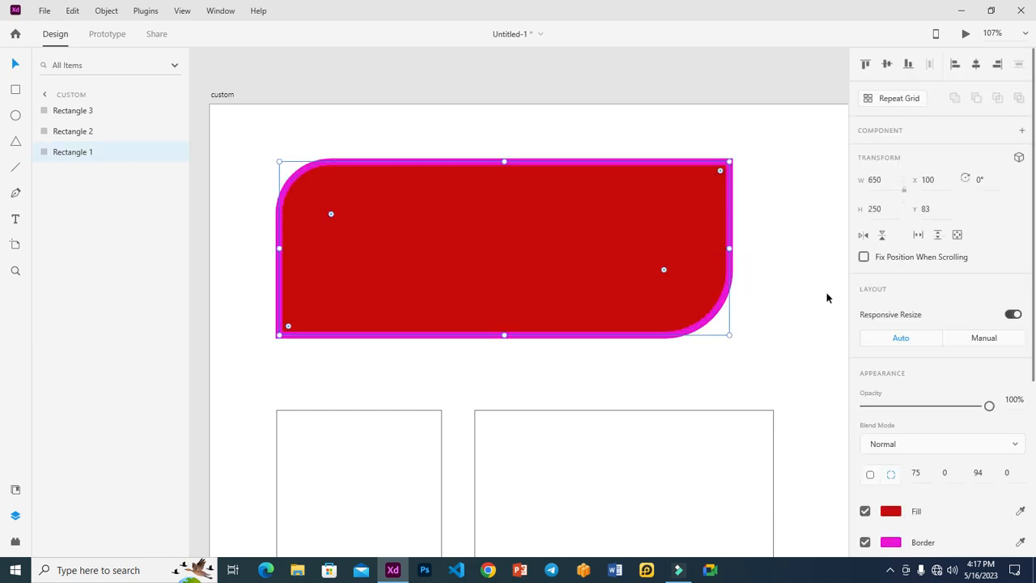
scroll(953, 351, "down", 4)
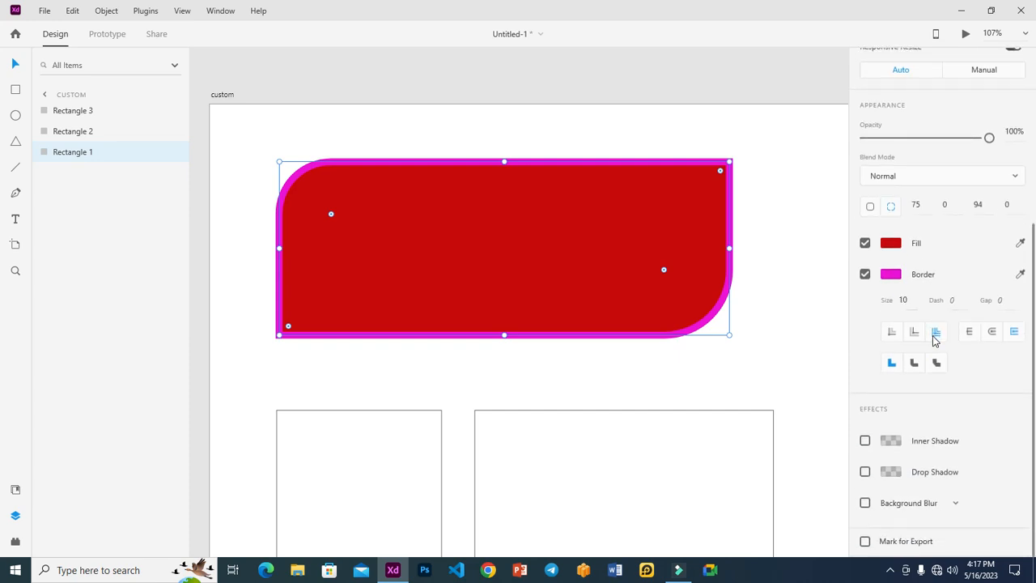
left_click(914, 363)
left_click(808, 286)
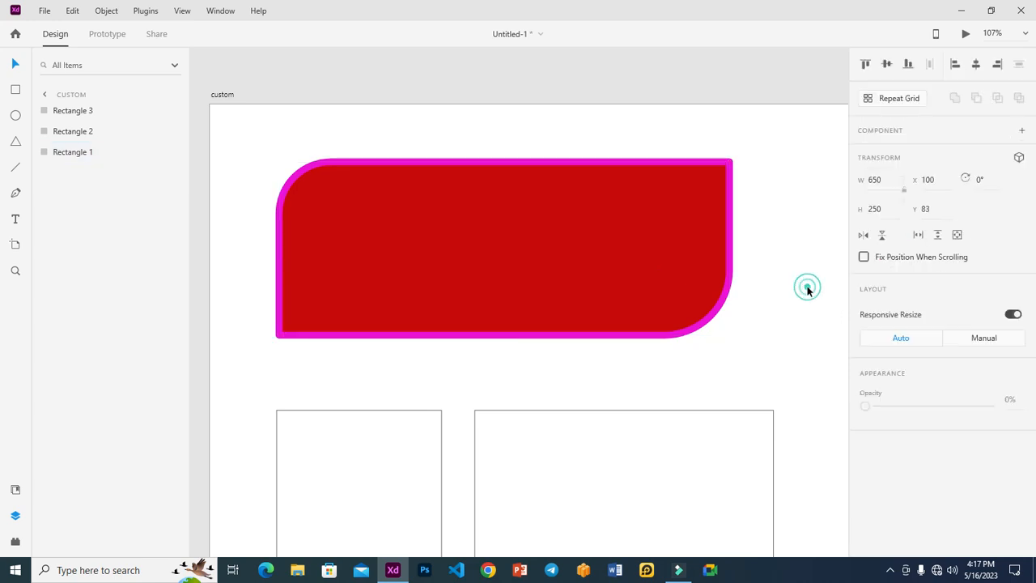
Step: Try the inner shadow on the upper rectangle, switch it off, enable the drop shadow instead, and deselect the shape
left_click(603, 273)
scroll(922, 380, "down", 5)
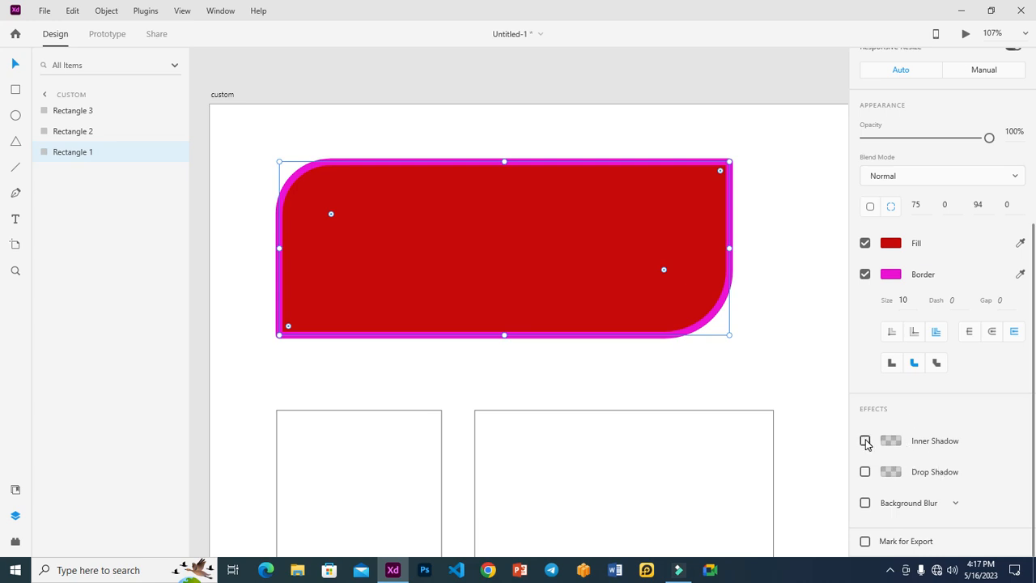
left_click(865, 441)
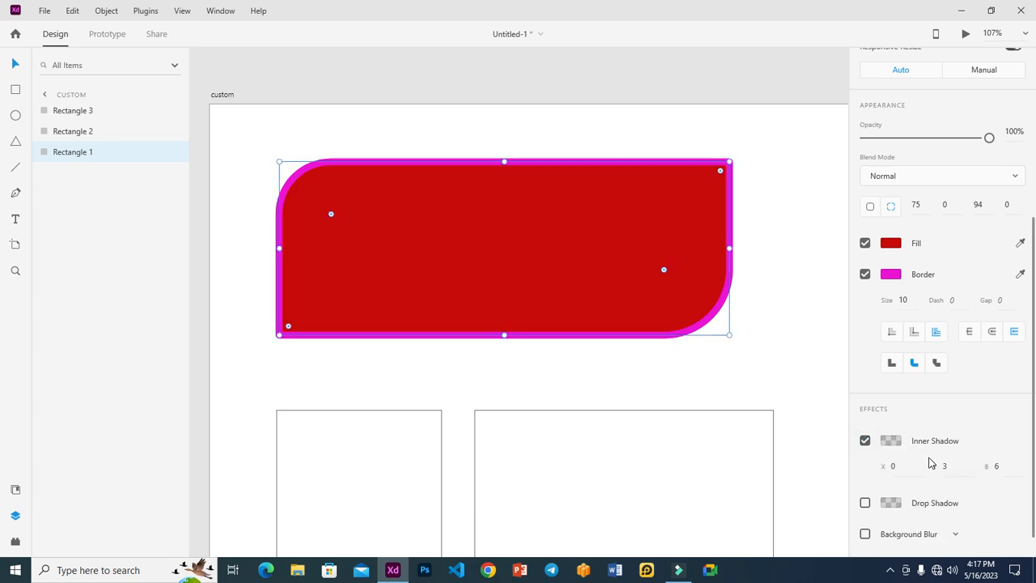
left_click(865, 441)
left_click(865, 472)
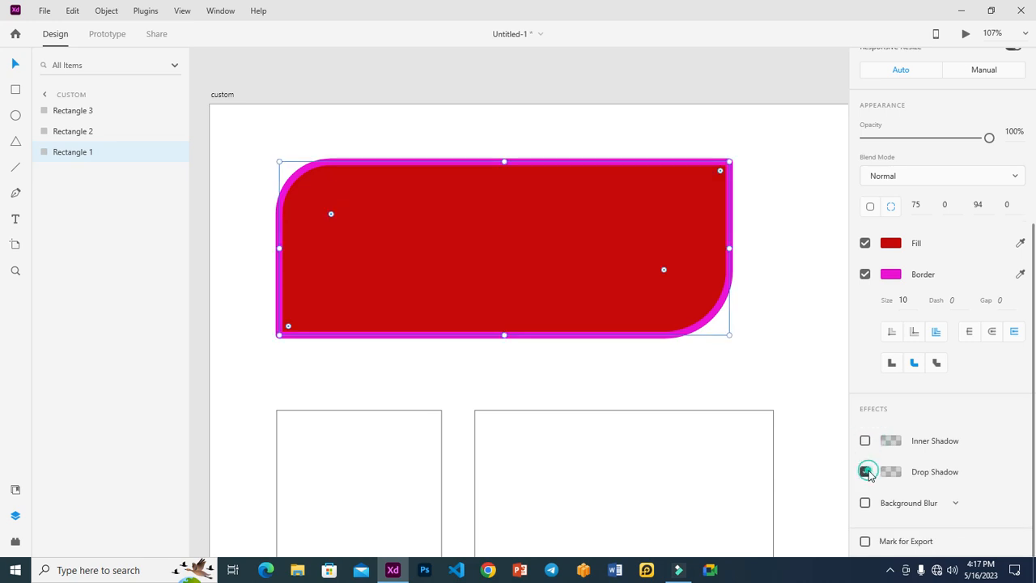
left_click(756, 398)
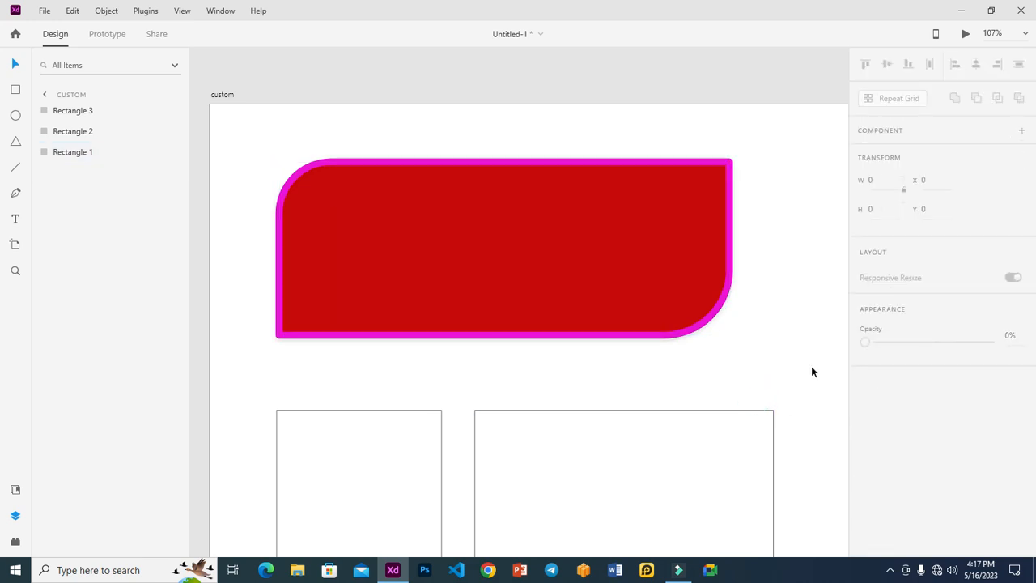
Step: Set the upper rectangle's drop shadow to X 50, Y 30 and blur 10, and deselect the shape
left_click(687, 297)
scroll(878, 413, "down", 4)
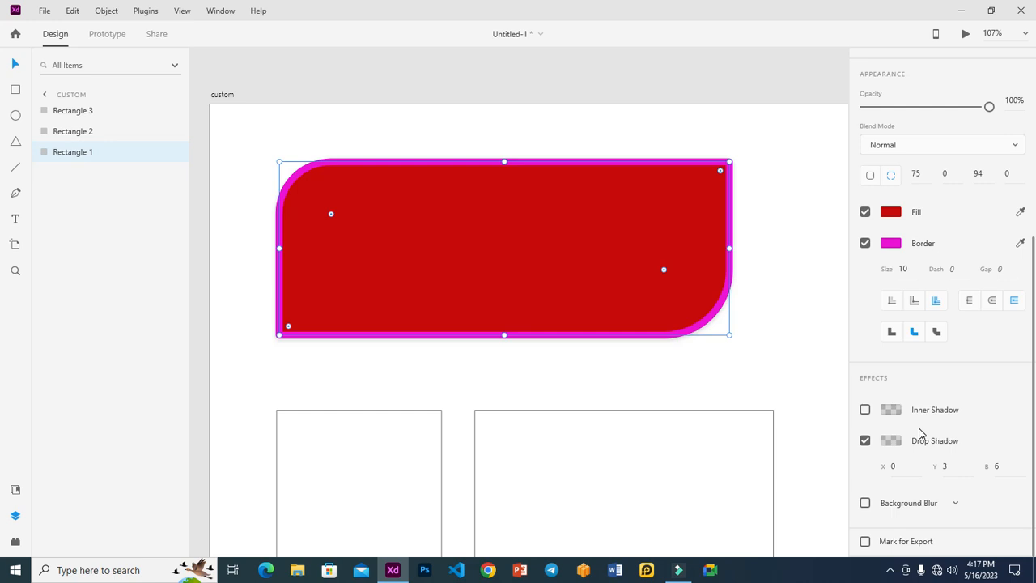
left_click_drag(901, 464, 880, 463)
type("50")
key("Return")
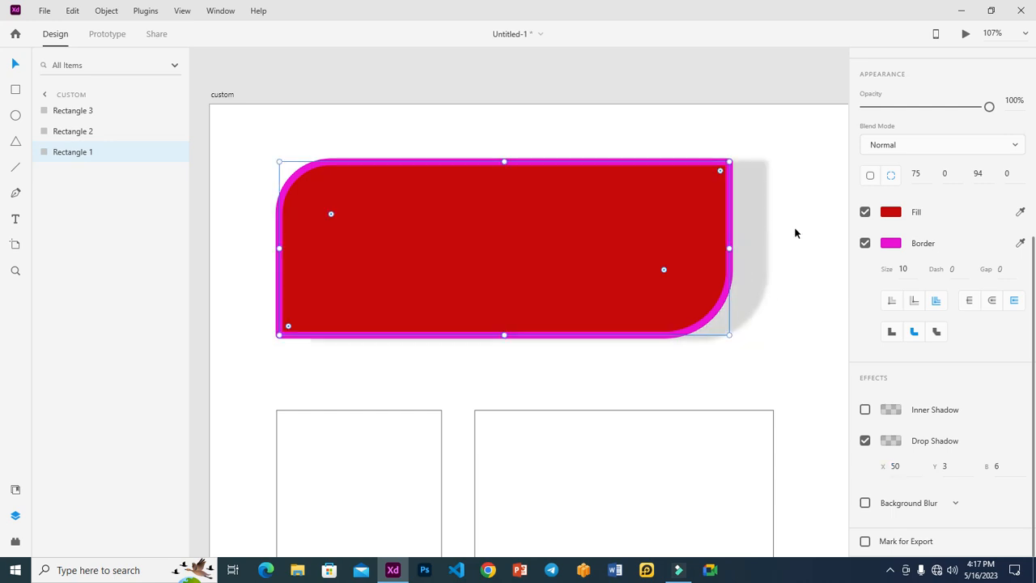
left_click(945, 466)
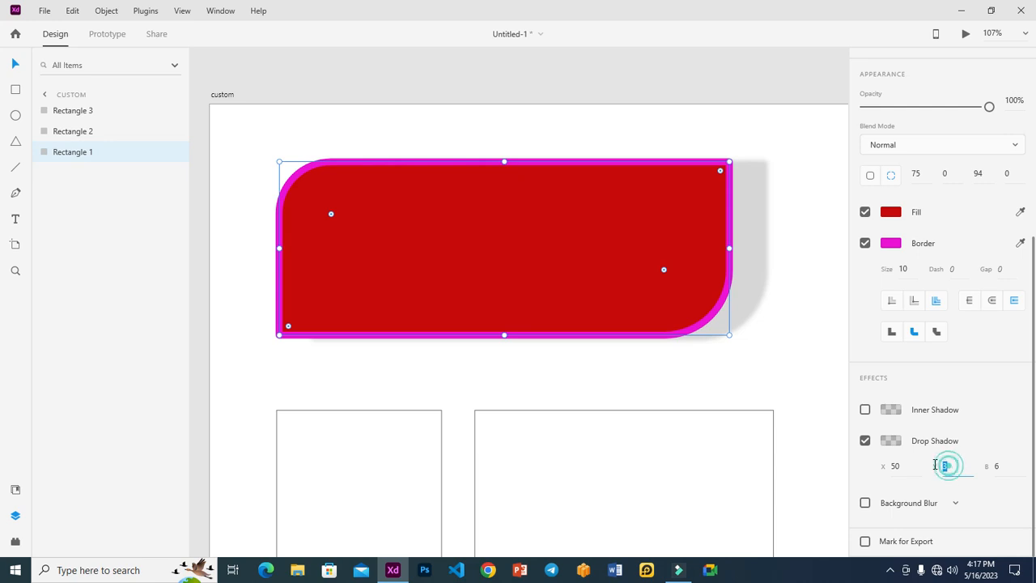
type("30")
key("Return")
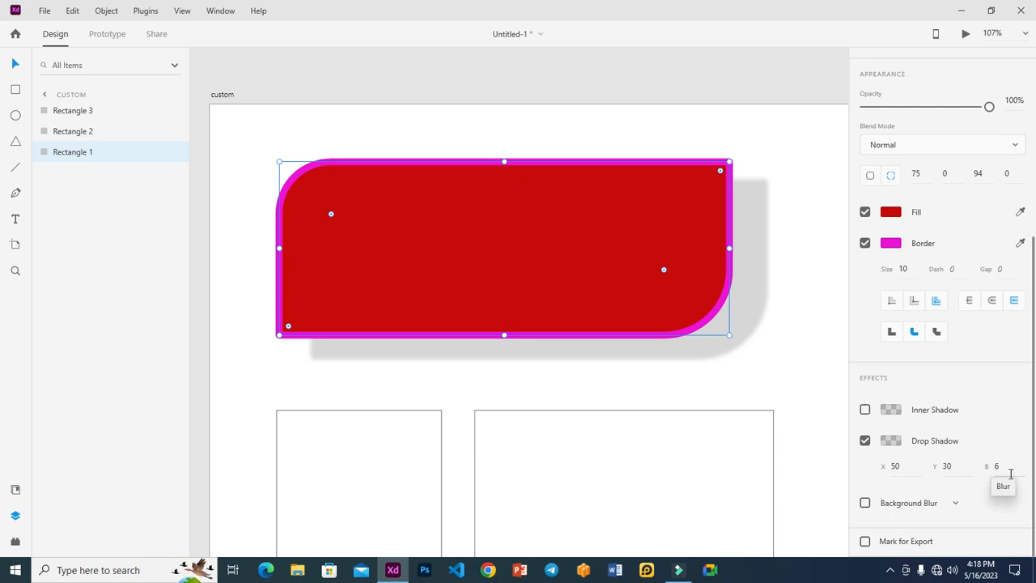
left_click(1006, 467)
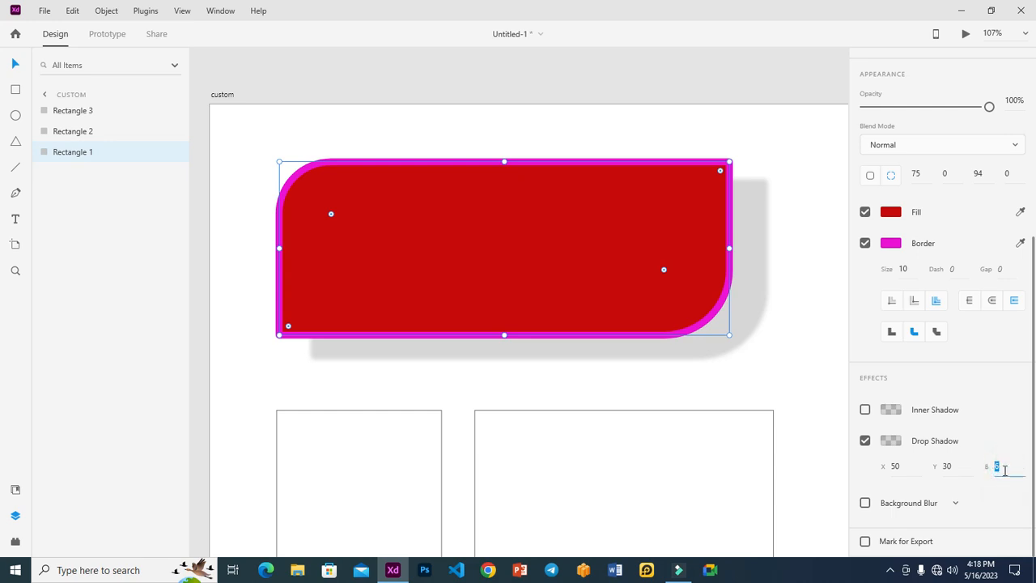
type("10")
key("Return")
left_click(798, 337)
Step: Move the upper rectangle closer to the artboard's top edge, roughly aligning its left side with the smaller rectangle below
left_click(628, 281)
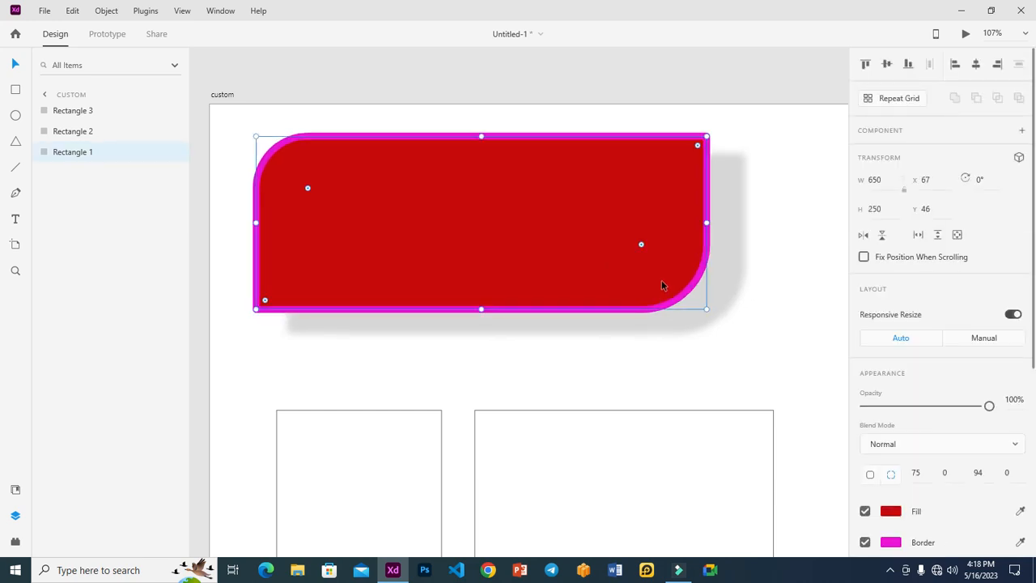
left_click_drag(629, 260, 631, 226)
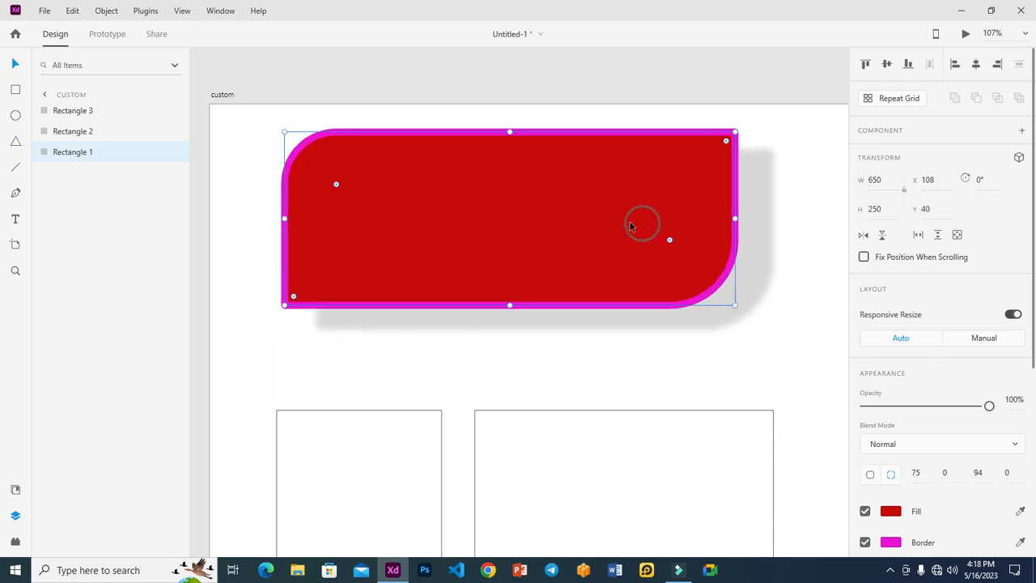
left_click(807, 247)
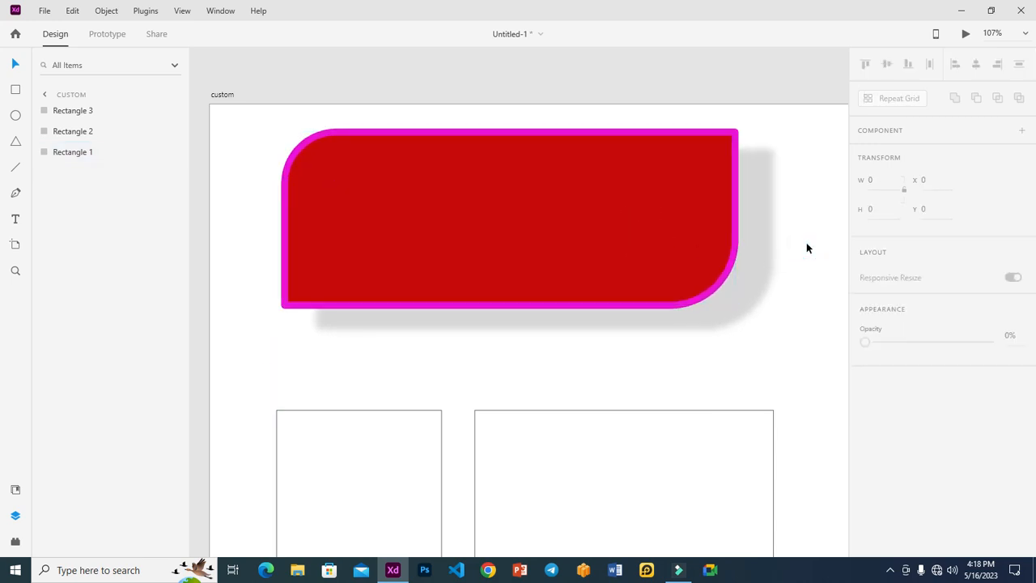
left_click(683, 235)
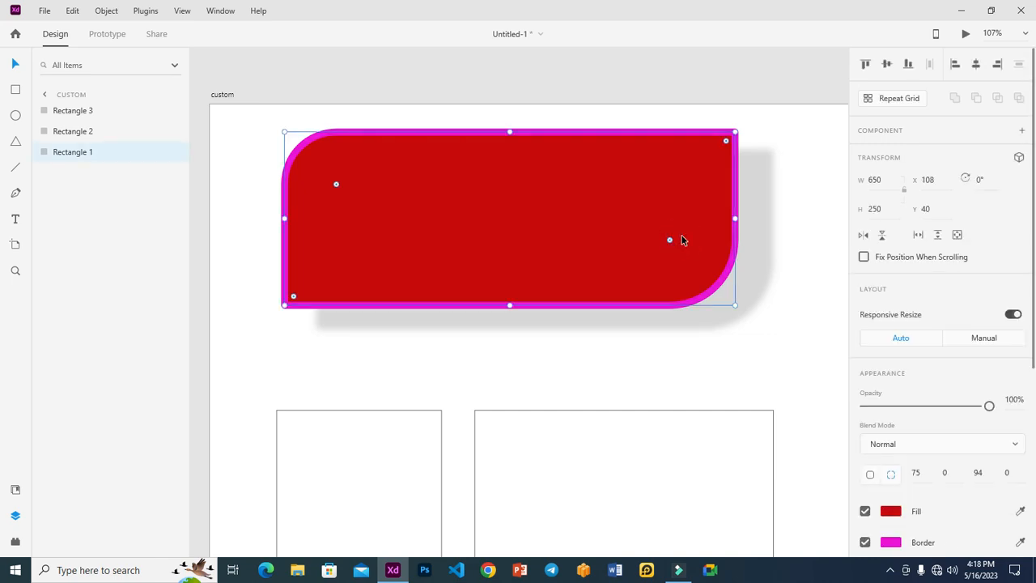
scroll(920, 357, "down", 4)
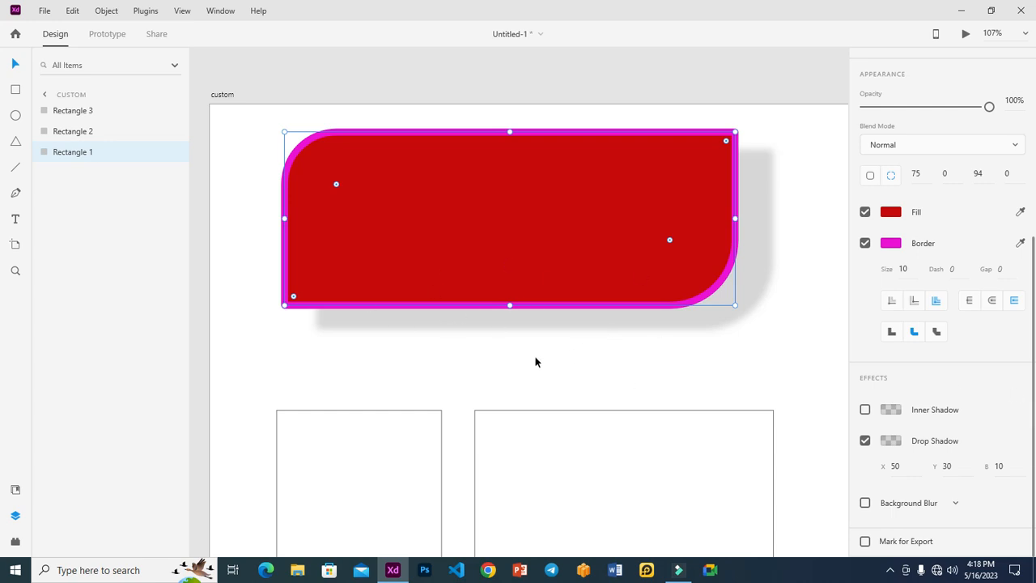
left_click_drag(531, 228, 522, 226)
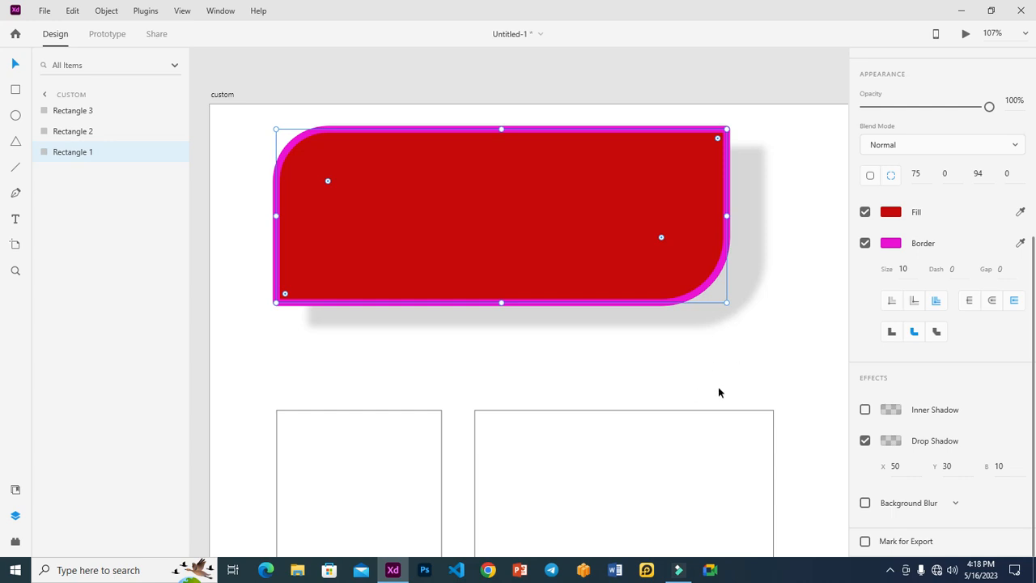
Step: Draw a circle below the red rectangle with the Ellipse tool and move it over the upper part of the larger lower rectangle
scroll(735, 377, "up", 1)
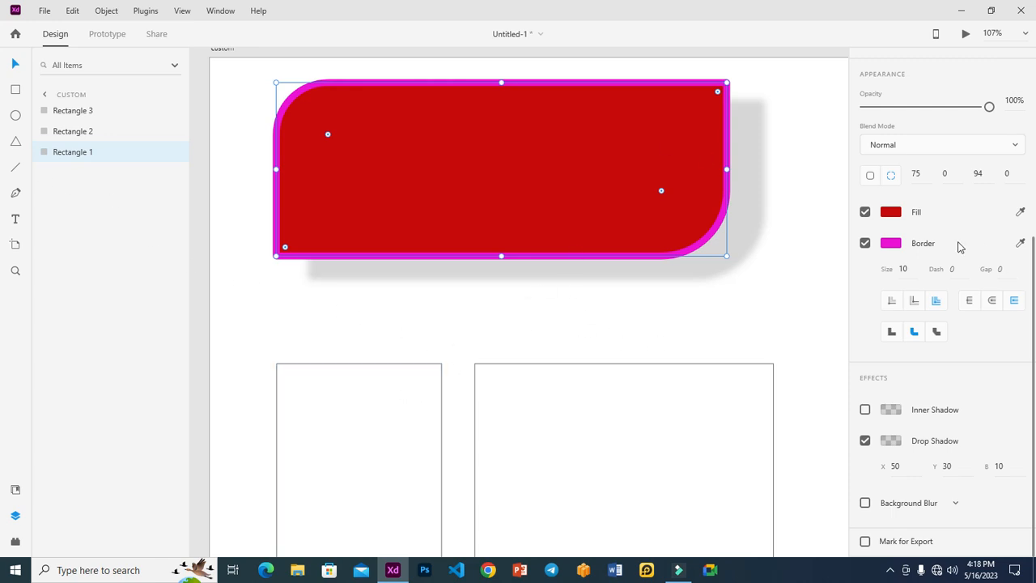
left_click(14, 116)
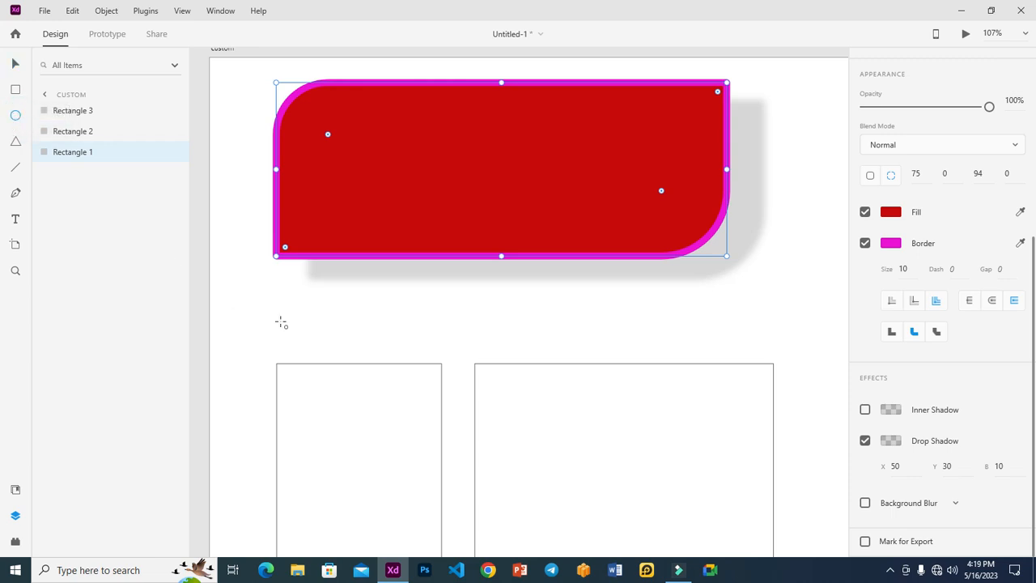
left_click_drag(280, 305, 557, 513)
left_click(15, 63)
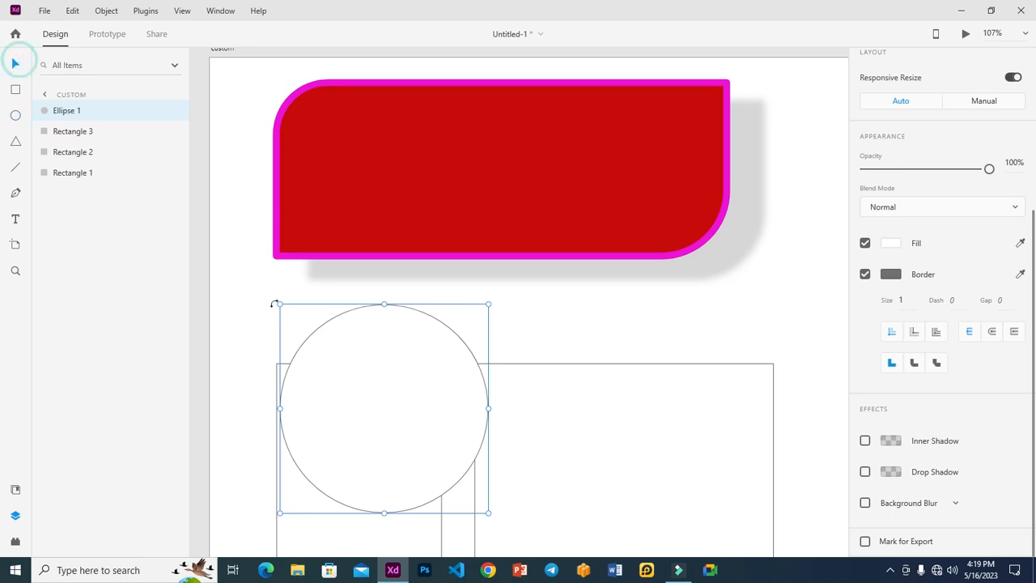
left_click_drag(389, 405, 641, 408)
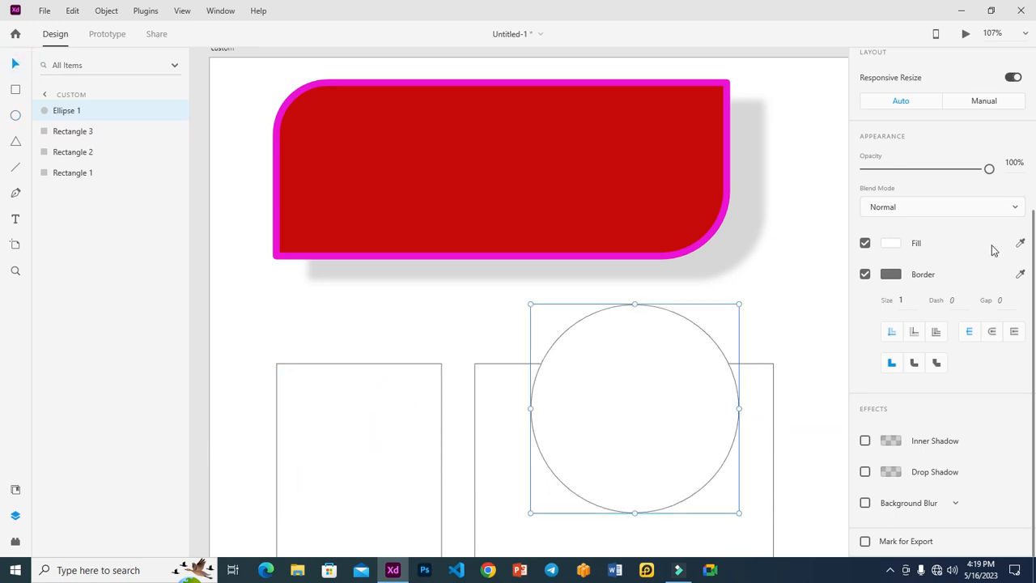
Step: Sample the red rectangle's fill and magenta border colours and apply them to the circle's fill and border
left_click(1020, 243)
left_click(568, 152)
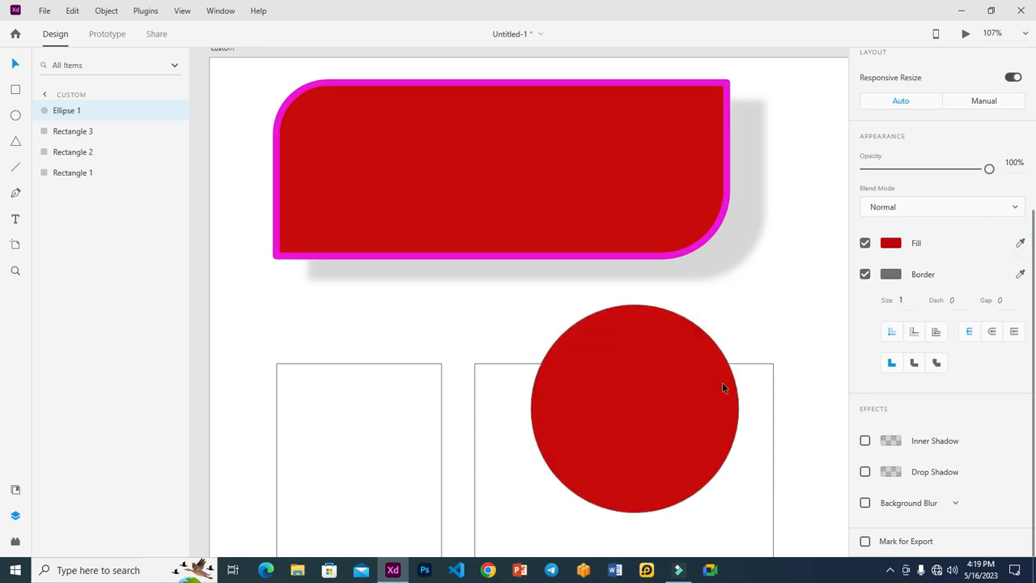
left_click(1020, 274)
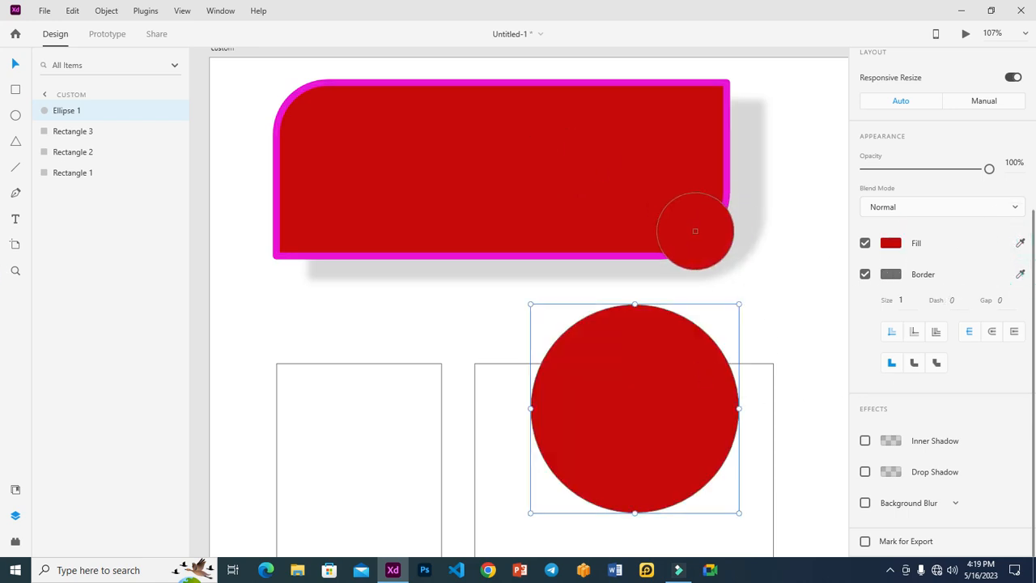
left_click(713, 231)
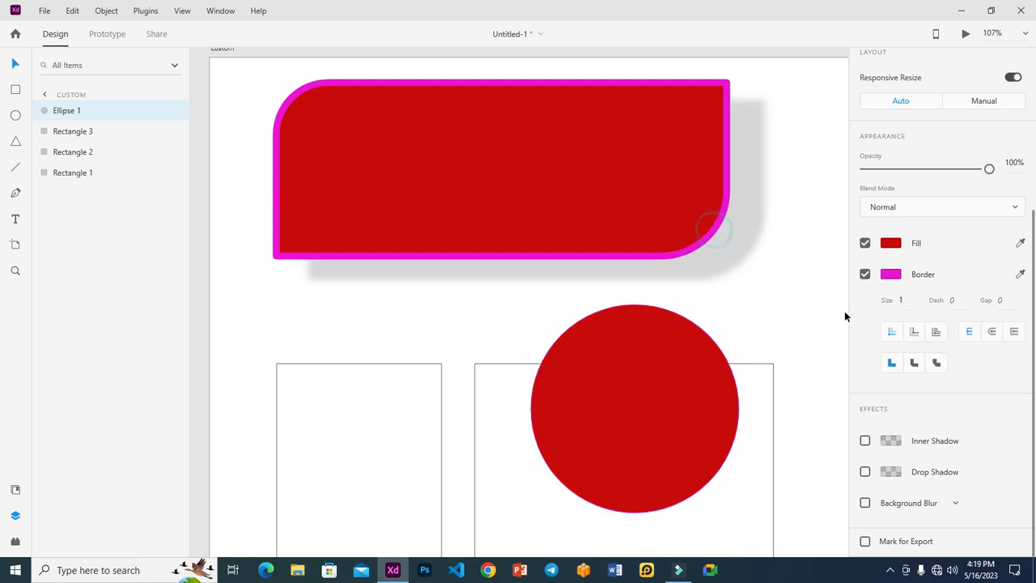
Step: Set the circle's border size to 20 and move the circle over the middle of the red rectangle's lower edge
left_click(913, 300)
type("20")
key("Return")
left_click_drag(603, 421, 491, 264)
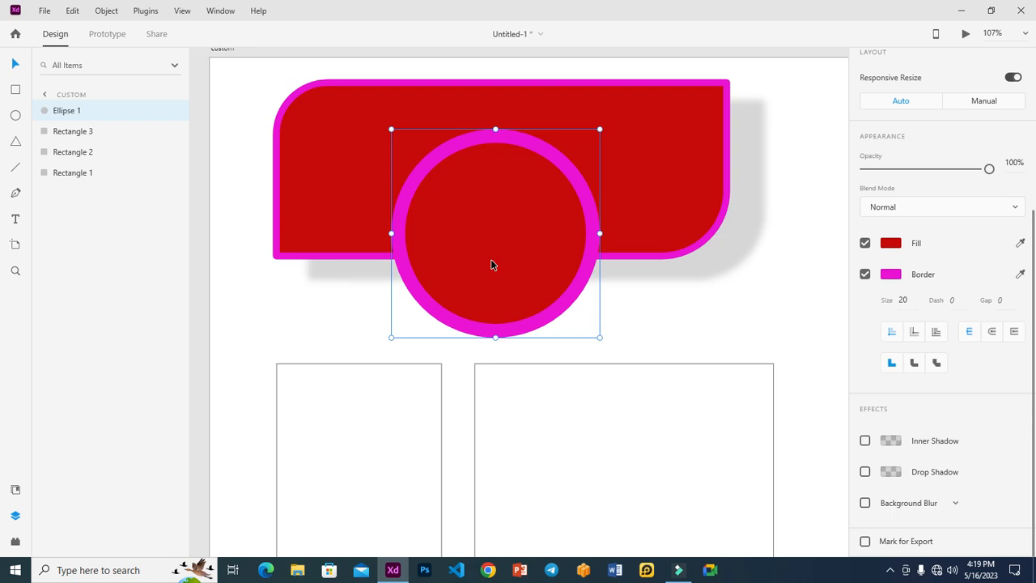
key("ctrl+0")
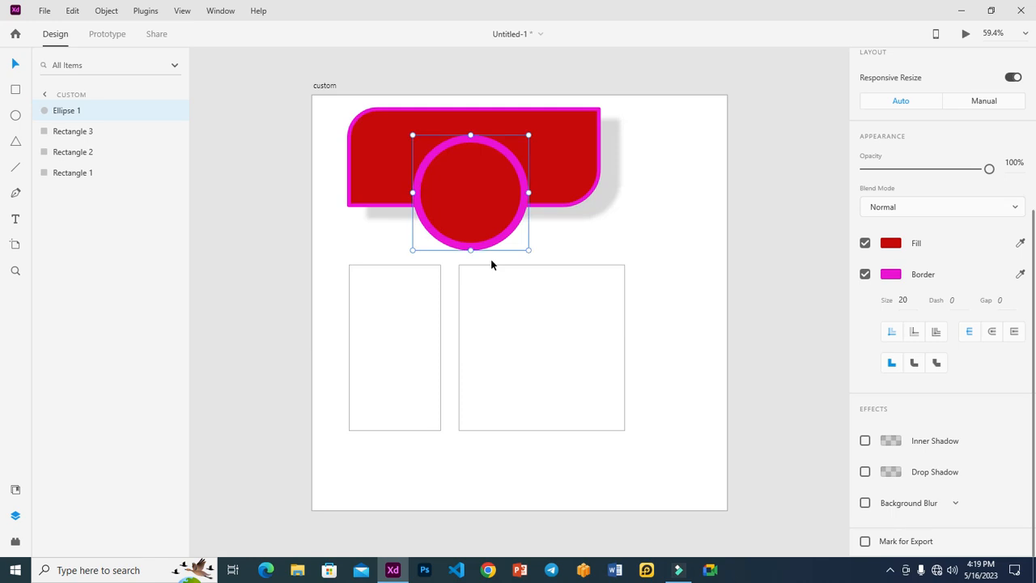